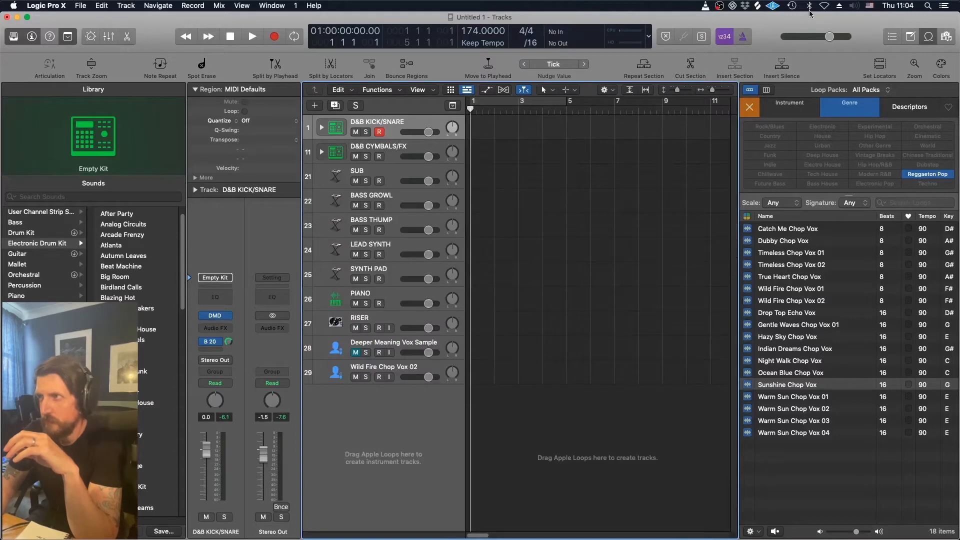
- Hide the loop browser and expand the D&B KICK/SNARE track stack to show its drum pieces
key("o")
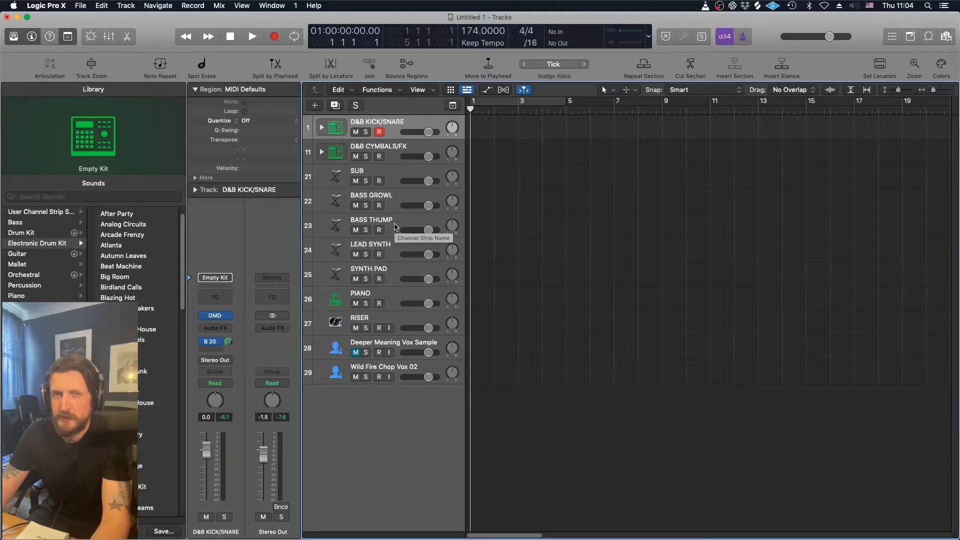
left_click(321, 128)
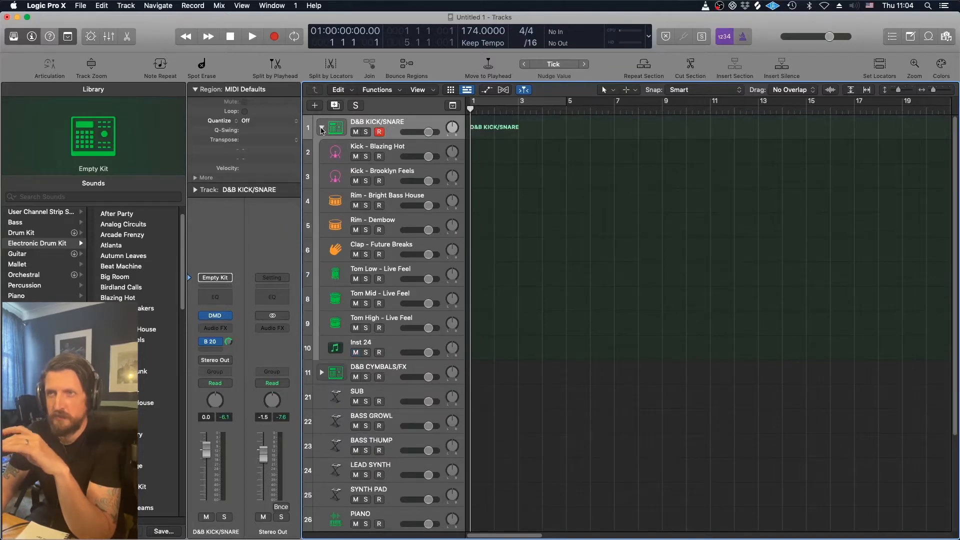
- Add a new instrument pad in an empty Drum Machine Designer slot of the D&B KICK/SNARE stack and collapse the stack
left_click(215, 316)
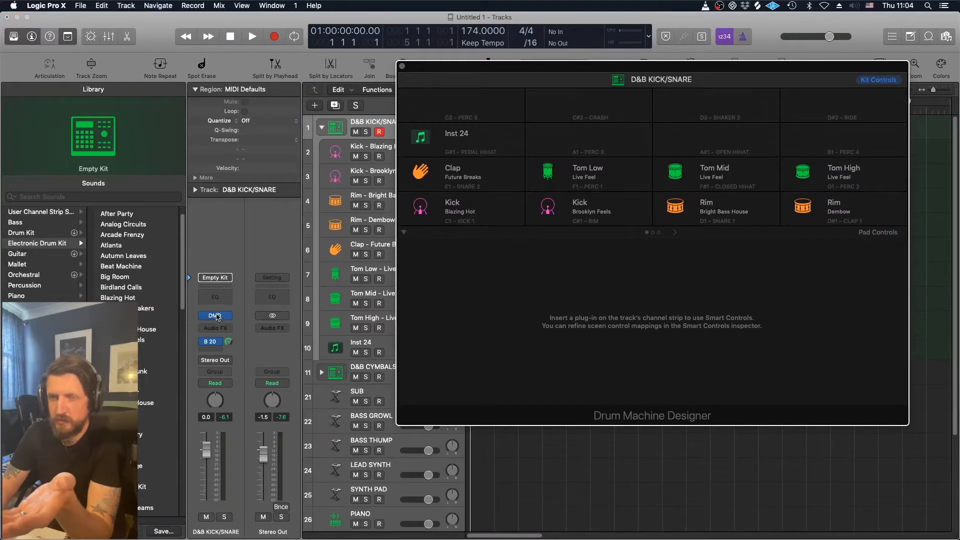
mouse_move(590, 144)
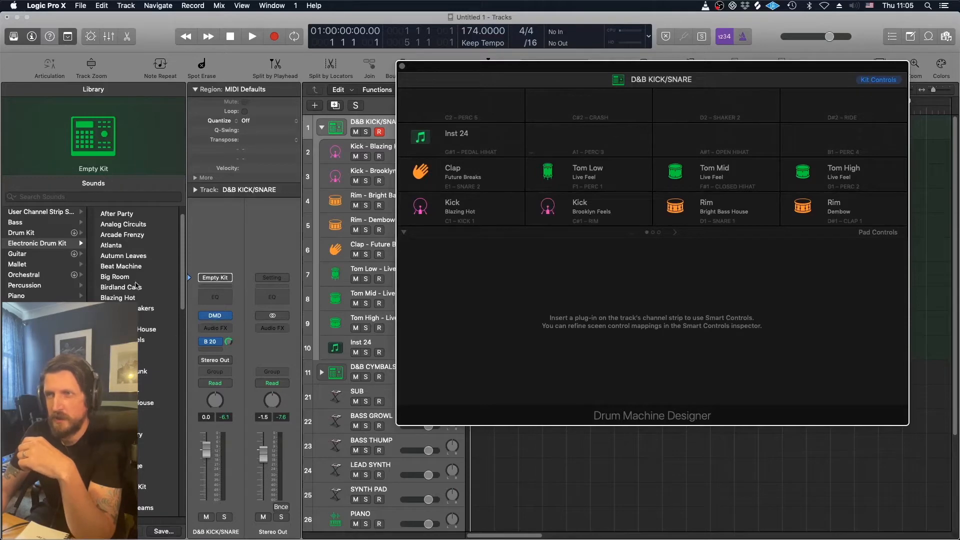
left_click(590, 139)
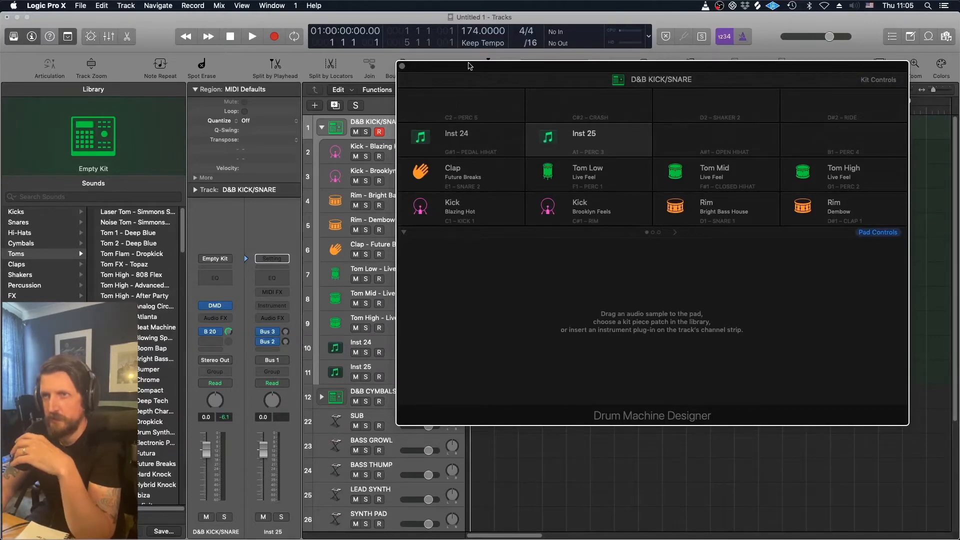
left_click(402, 66)
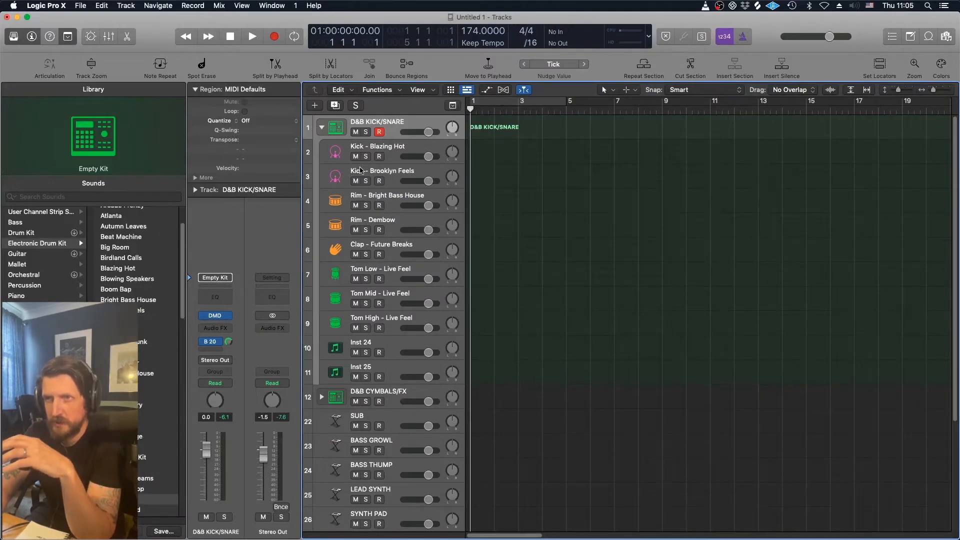
left_click(322, 128)
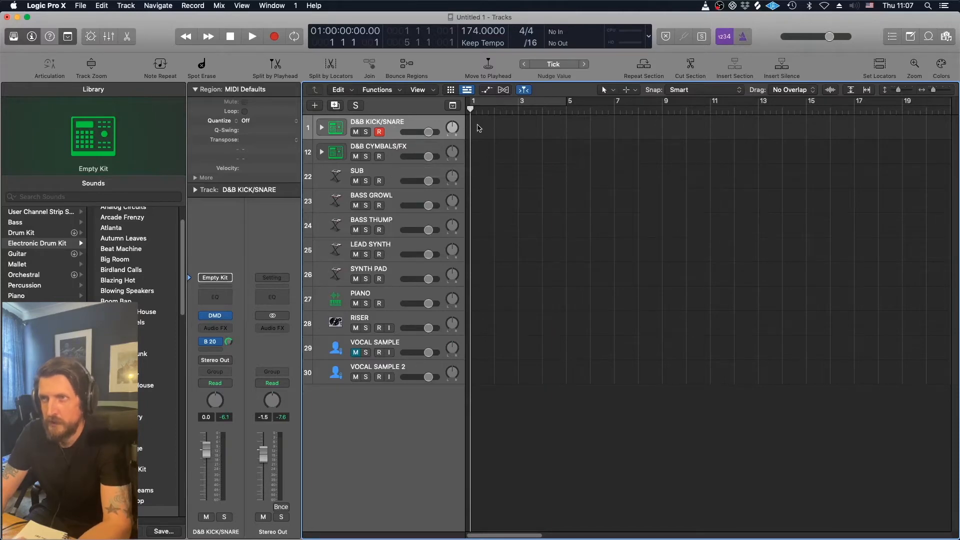
- Set the project tempo to 120 BPM
left_click_drag(471, 31, 471, 56)
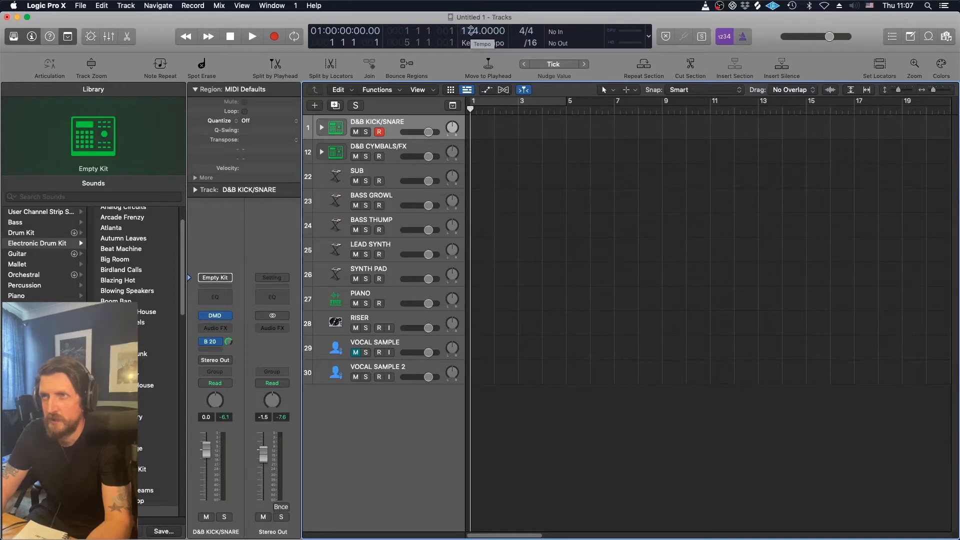
double_click(471, 31)
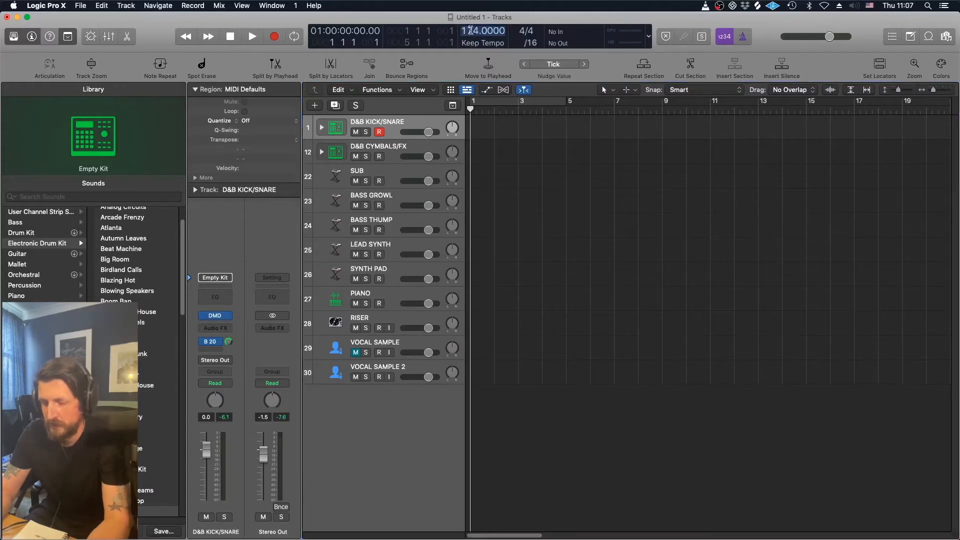
type("120")
key("Return")
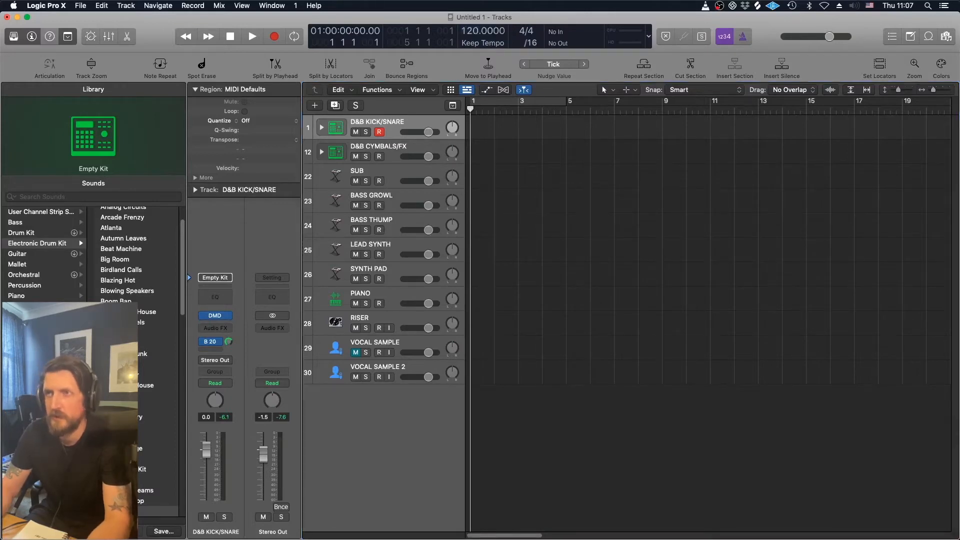
- Set the project tempo back to 174 BPM
double_click(468, 31)
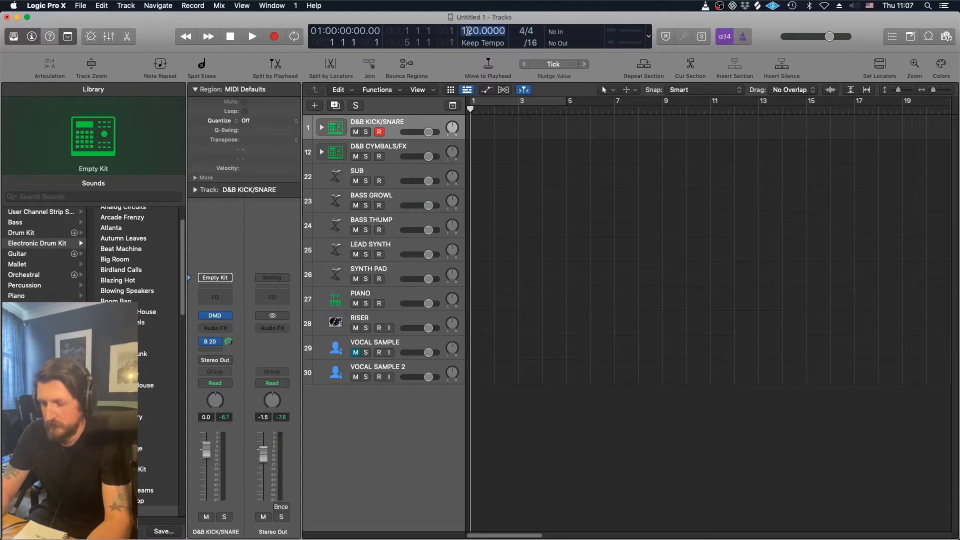
key("BackSpace")
type("174")
key("Return")
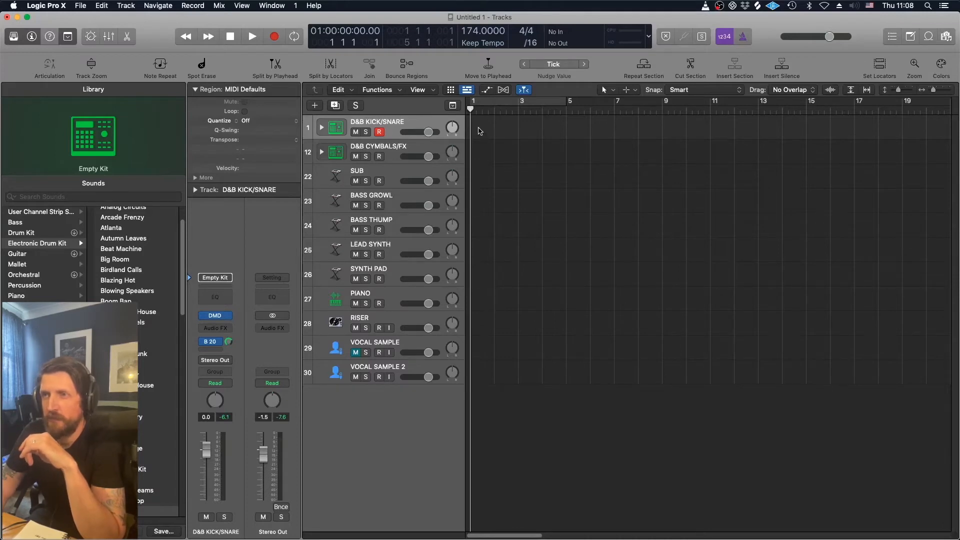
- Create a pattern region on the D&B KICK/SNARE track and switch on step 1 for Kick - Blazing Hot
right_click(479, 131)
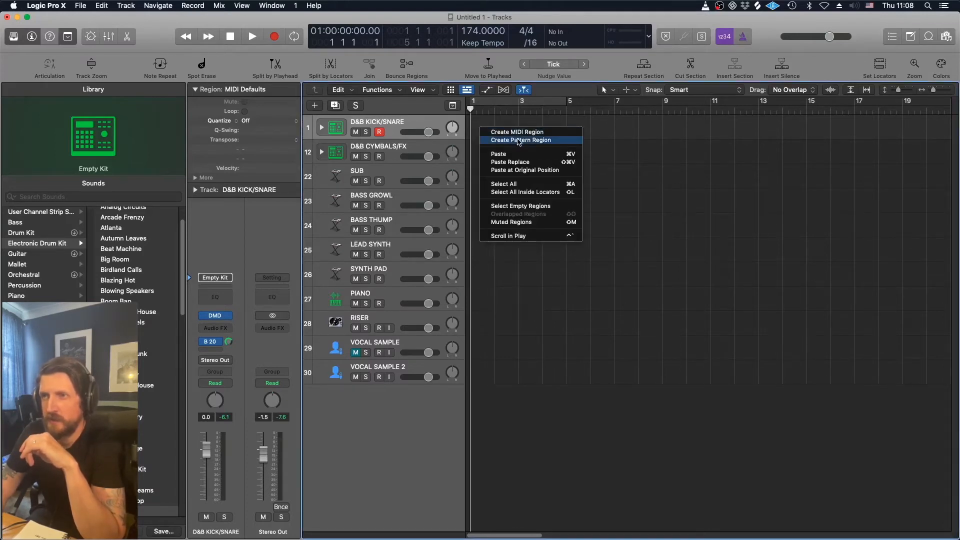
left_click(518, 140)
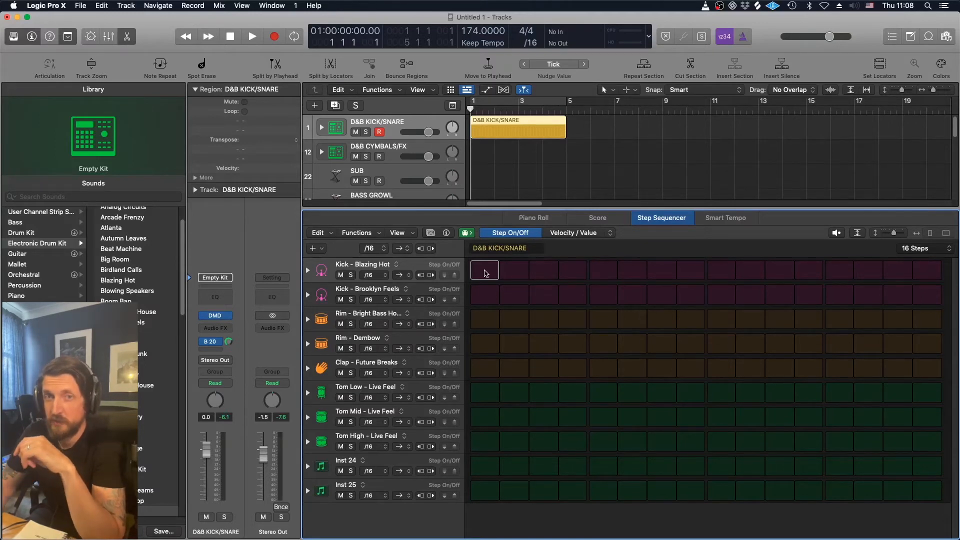
left_click(485, 270)
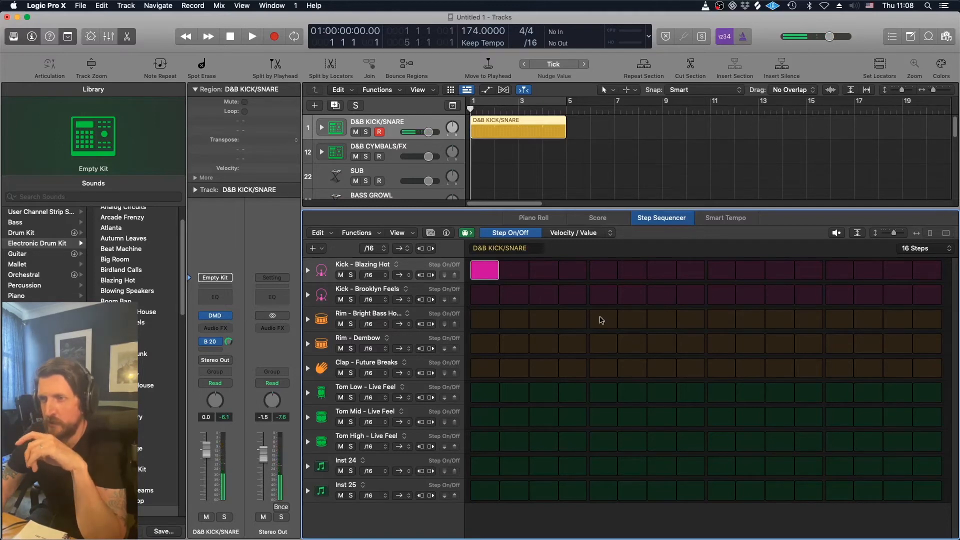
- Program Rim - Dembow hits on steps 5 and 13 of the pattern and audition it
left_click(602, 319)
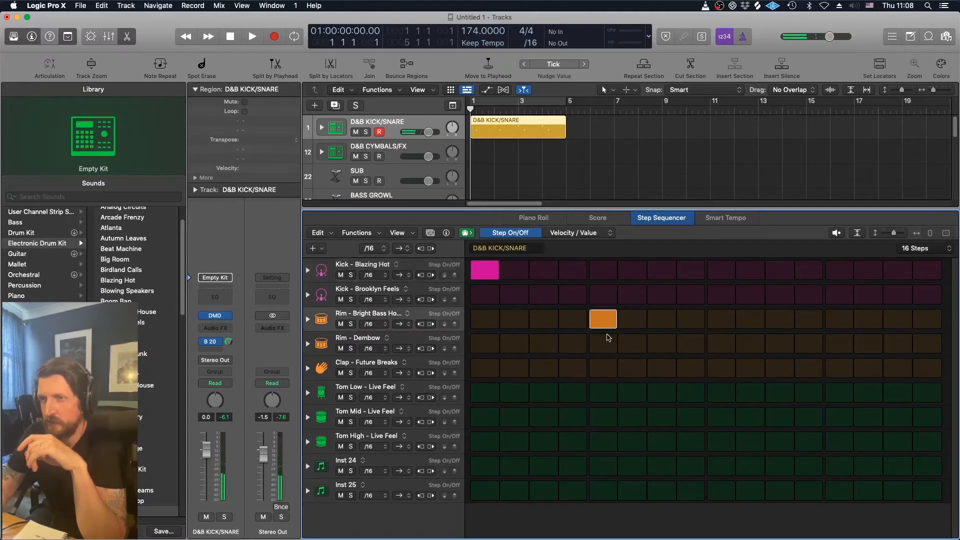
left_click(608, 337)
left_click(601, 325)
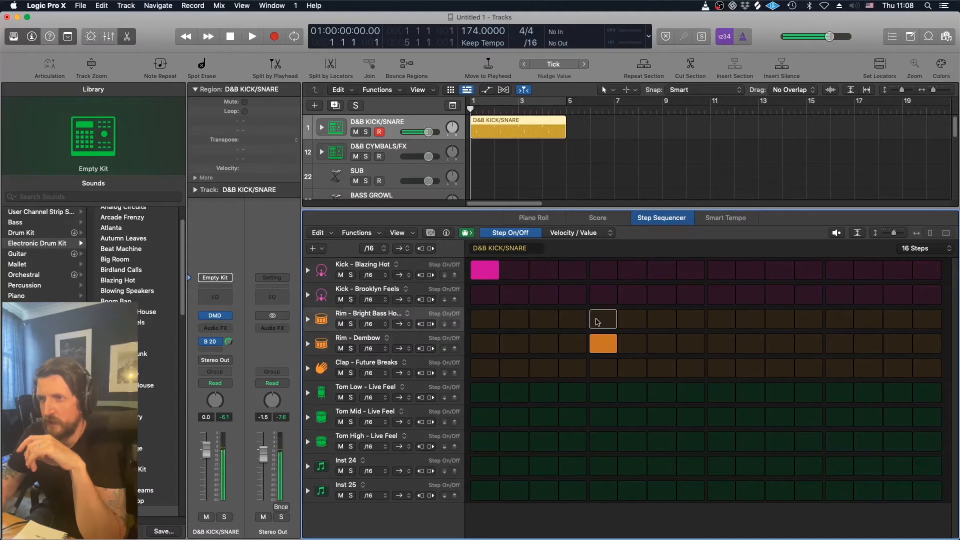
left_click(607, 351)
left_click(606, 350)
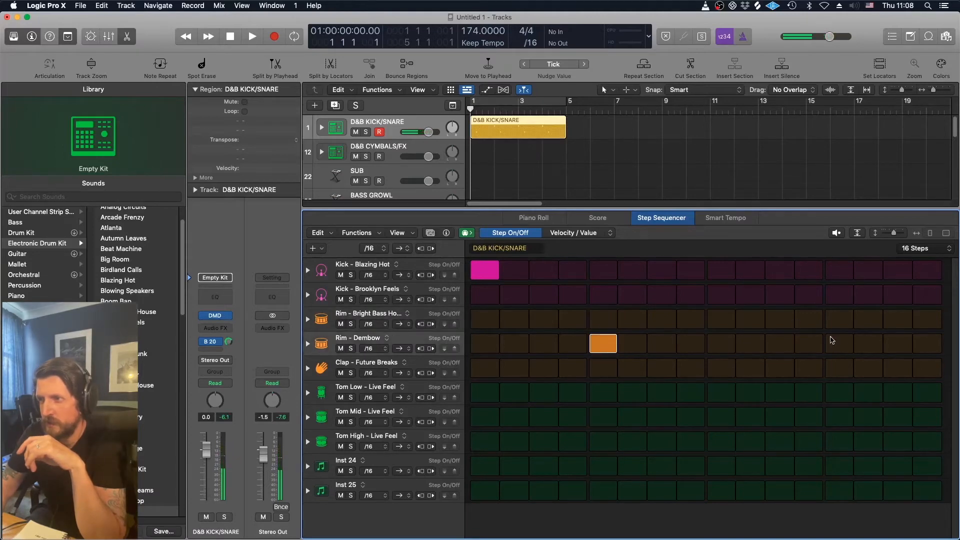
left_click(847, 344)
key("space")
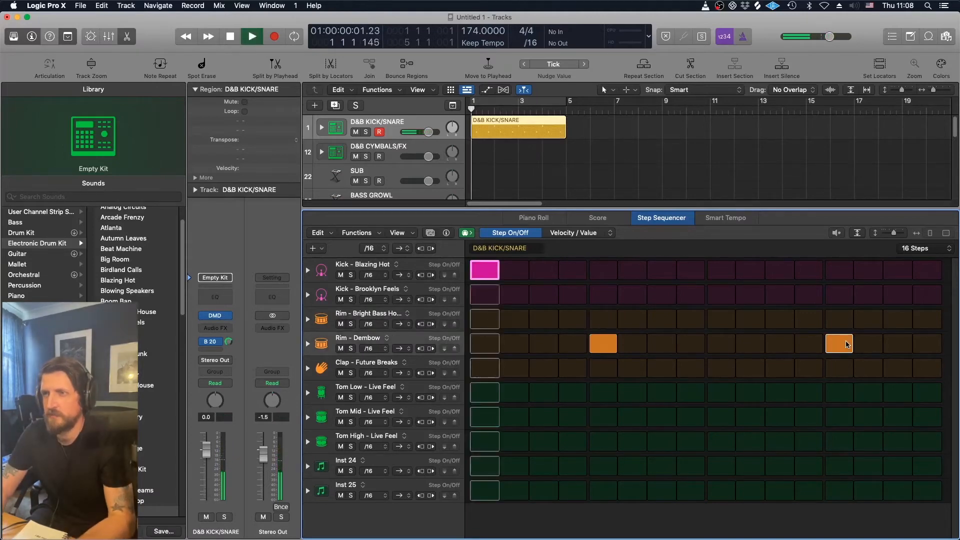
key("space")
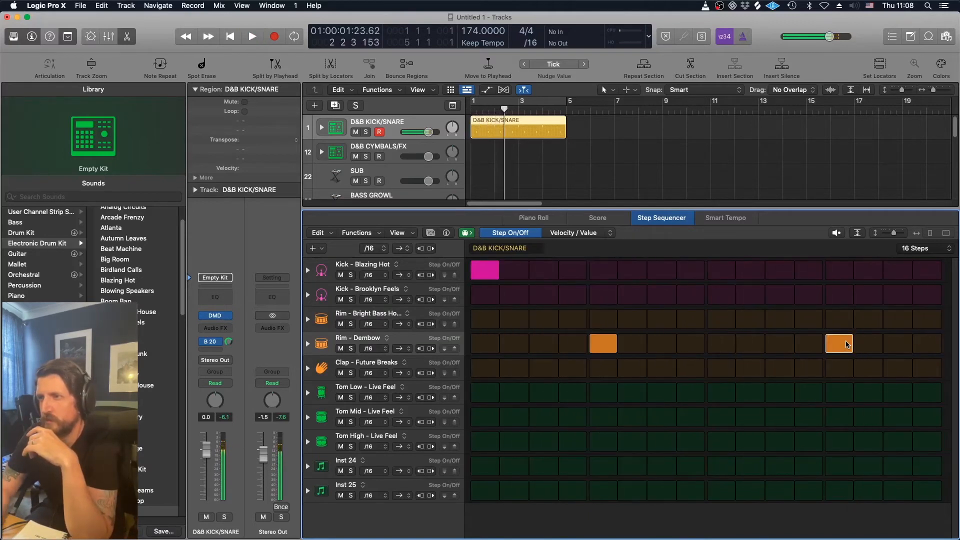
- Add Kick - Blazing Hot on step 11 and Kick - Brooklyn Feels on steps 1 and 11, and audition the pattern
left_click(783, 276)
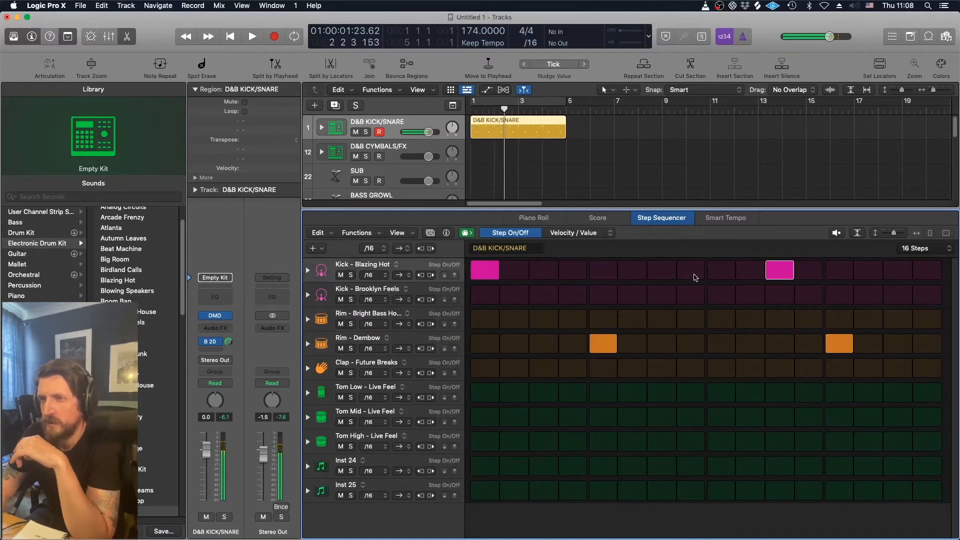
left_click(482, 294)
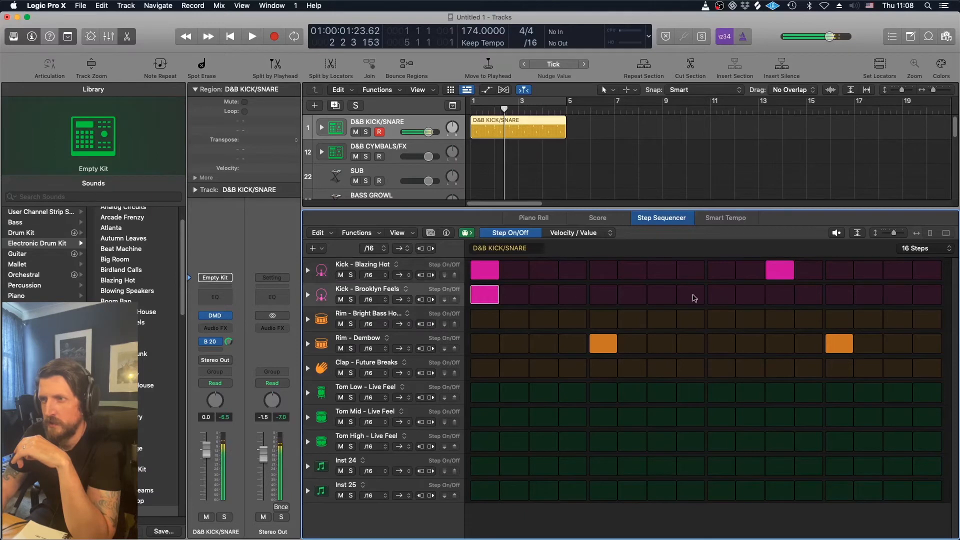
left_click(774, 294)
key("space")
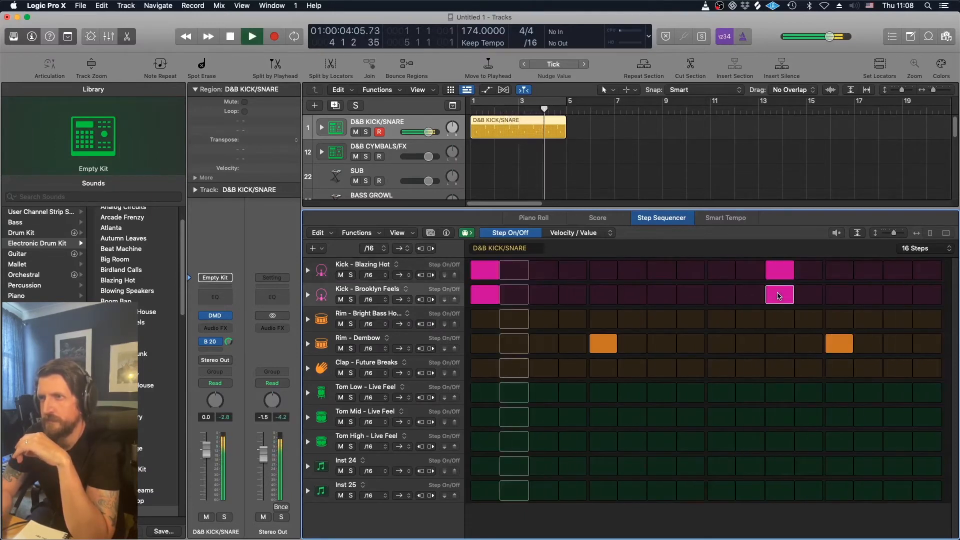
key("space")
- Zoom in on the timeline and play the pattern from the project start
left_click(495, 109)
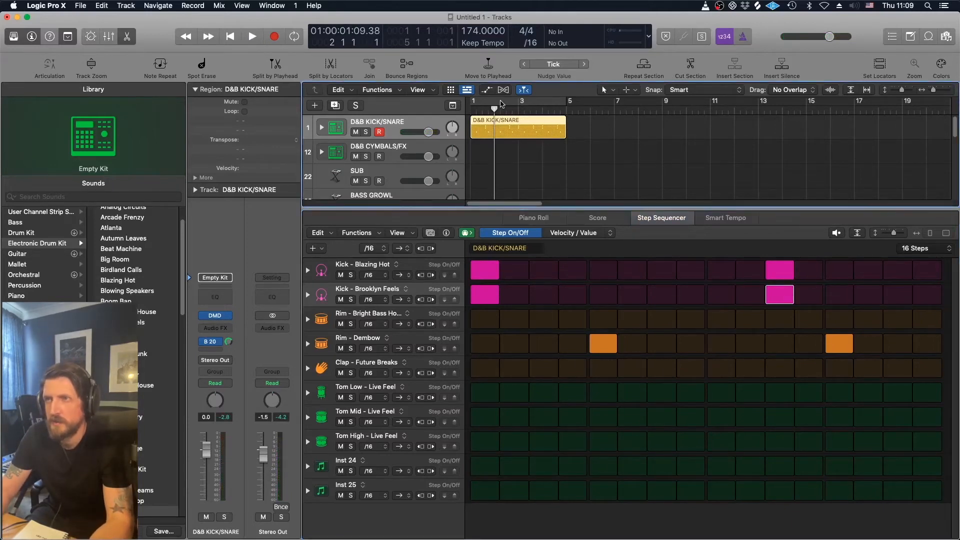
key("Return")
key("super+Right")
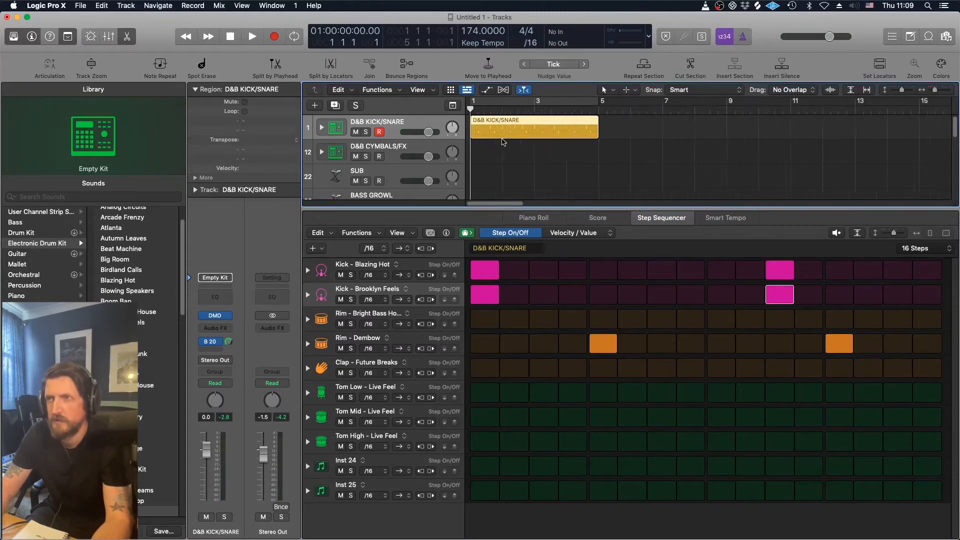
key("super+Right")
key("space")
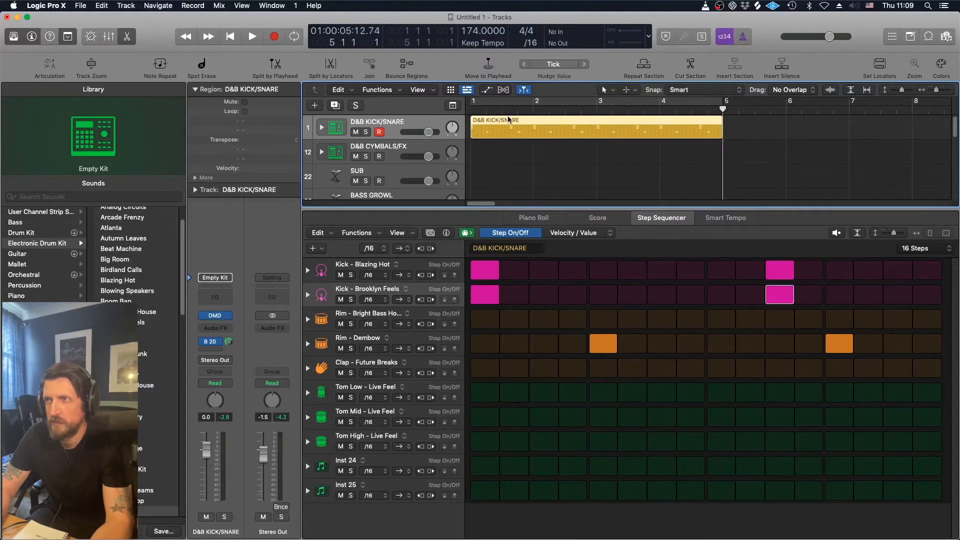
- Split the pattern region at bars 2, 3 and 4 into four one-bar regions
left_click(534, 110)
left_click(542, 154)
left_click(540, 131)
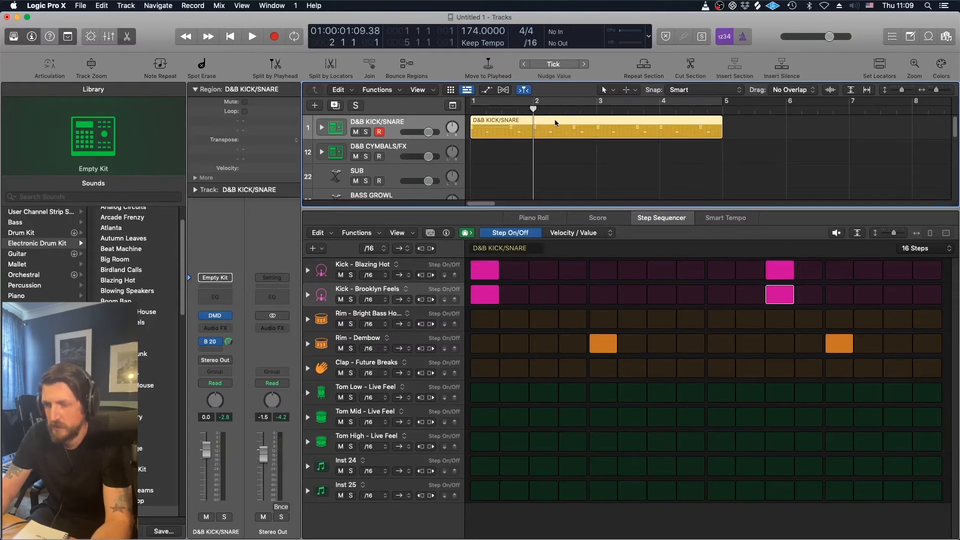
key("comma")
key("period")
key("comma")
key("period")
key("period")
key("period")
key("comma")
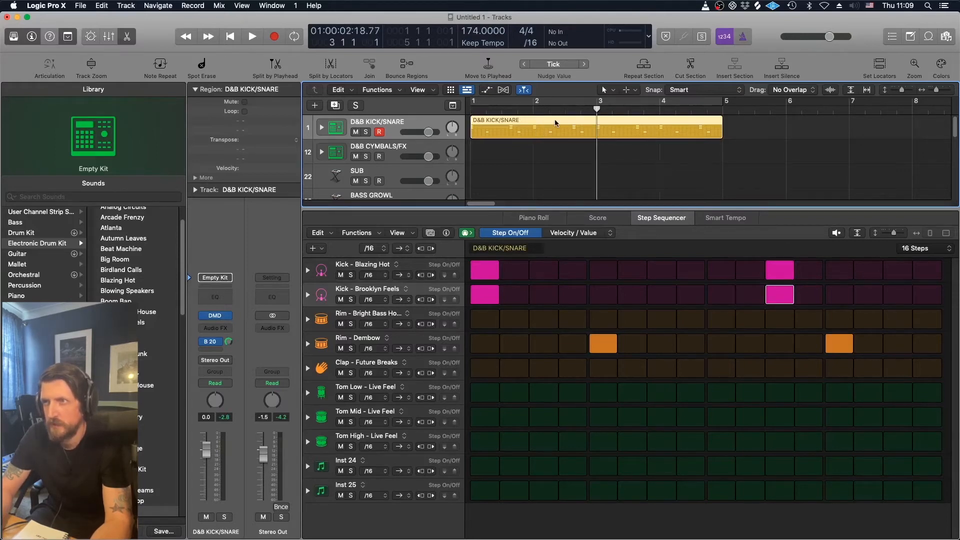
key("comma")
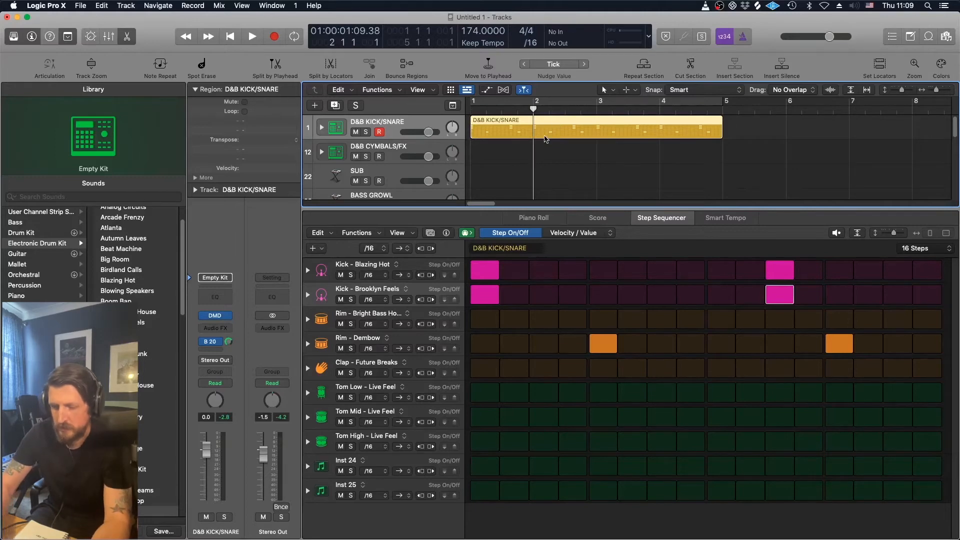
key("super+t")
key("period")
key("super+t")
key("period")
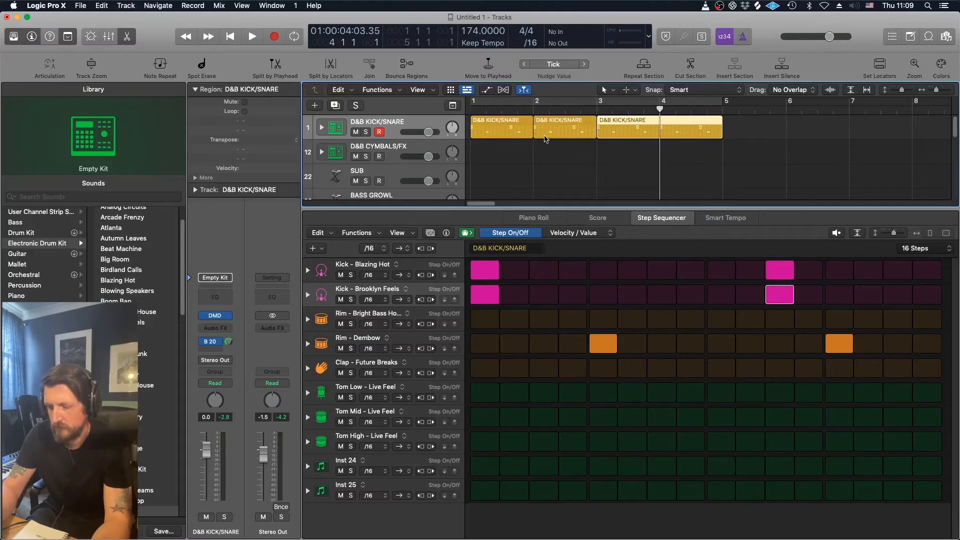
key("super+t")
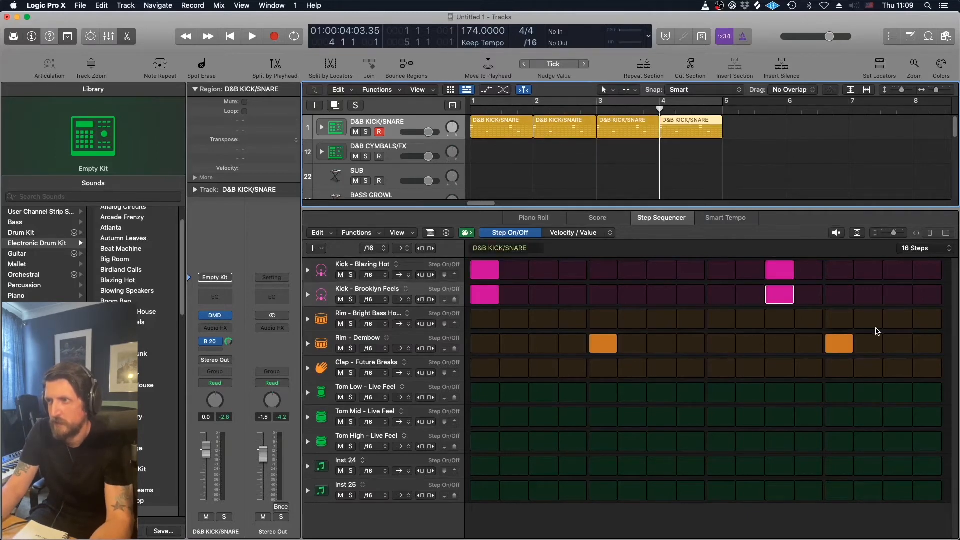
- In the last one-bar region, switch on step 15 for both Kick - Blazing Hot and Kick - Brooklyn Feels
left_click(895, 273)
left_click(898, 295)
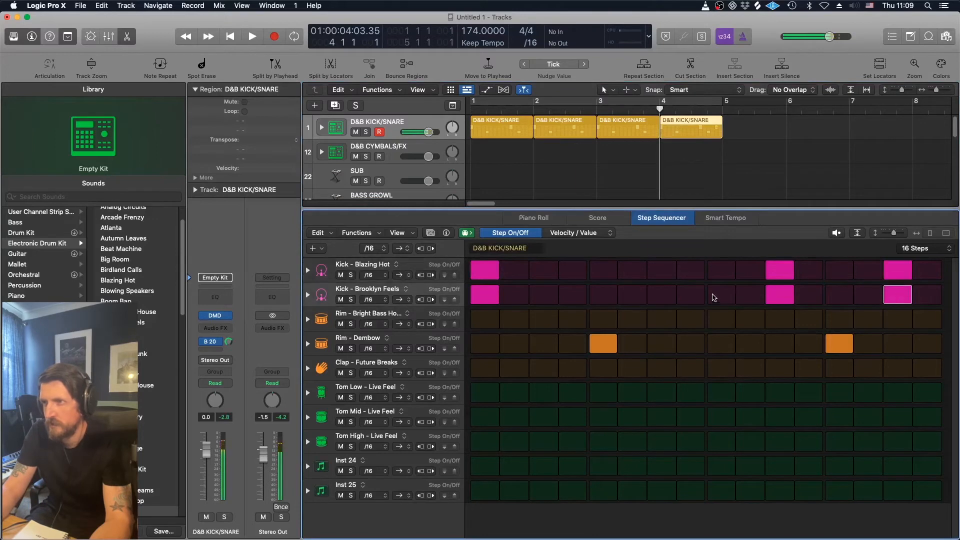
left_click_drag(669, 274, 666, 295)
key("space")
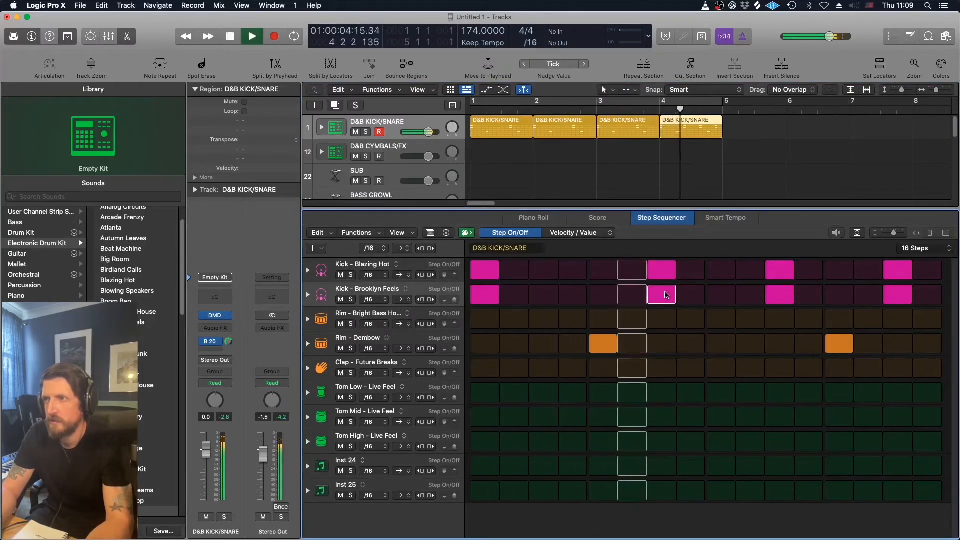
left_click(663, 295)
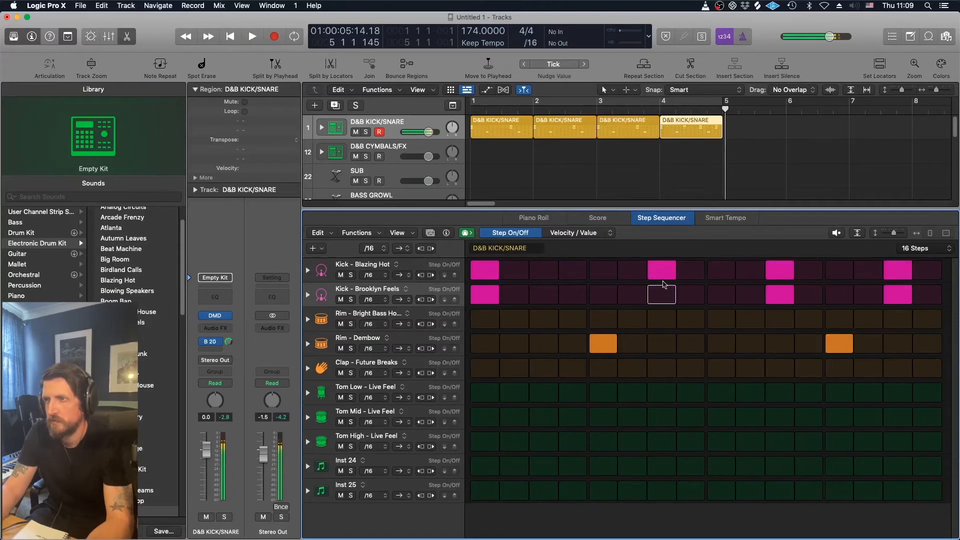
left_click(663, 278)
key("space")
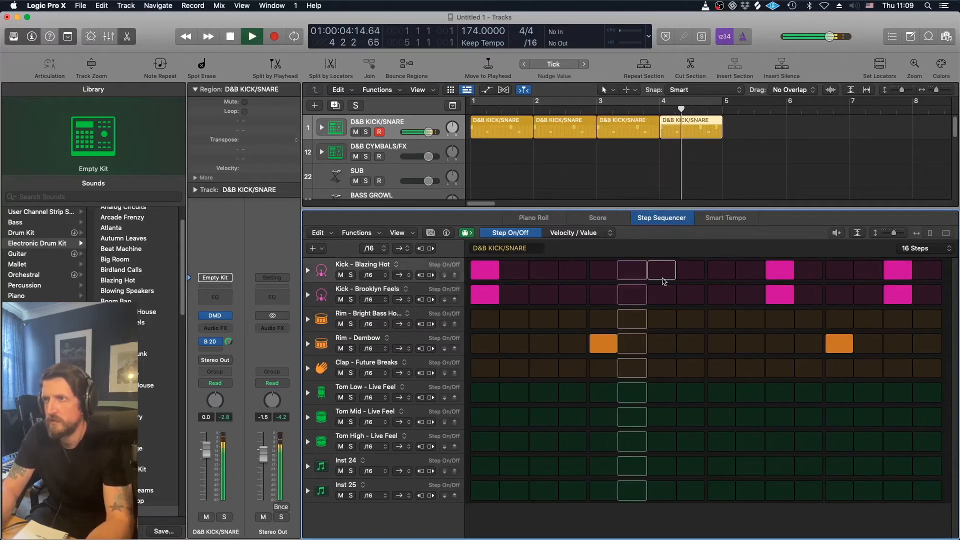
- Stop playback and duplicate the four one-bar kick/snare regions to fill bars 5 to 8
key("space")
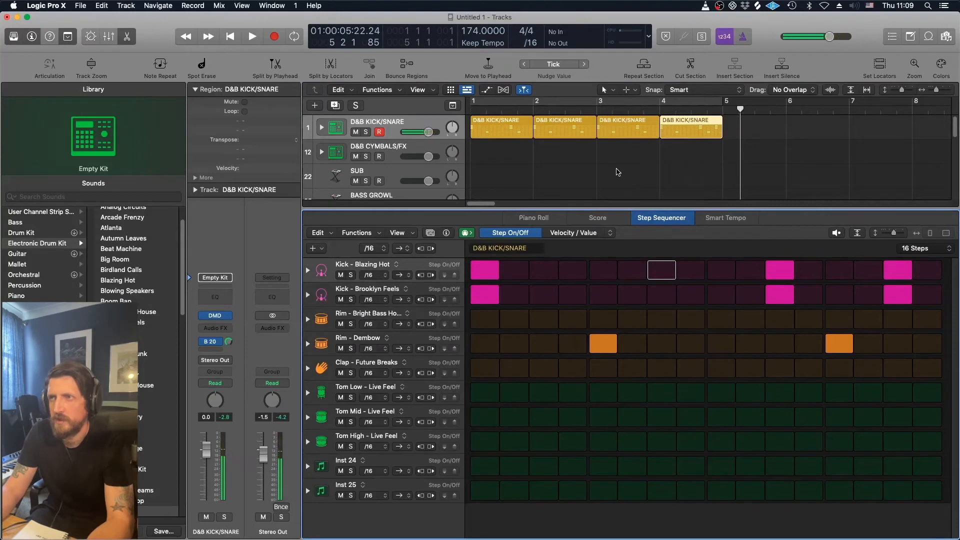
left_click_drag(711, 149, 746, 131)
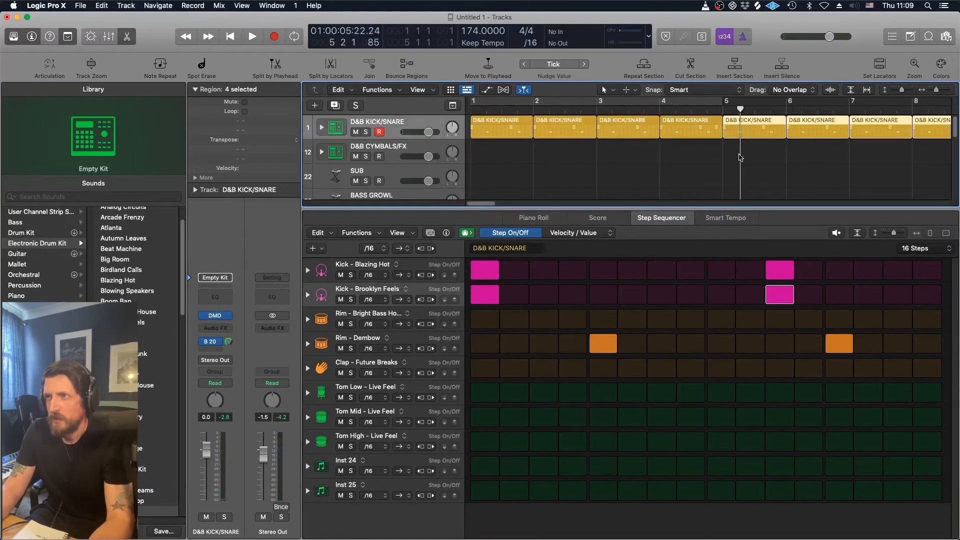
left_click(734, 159)
key("super+Left")
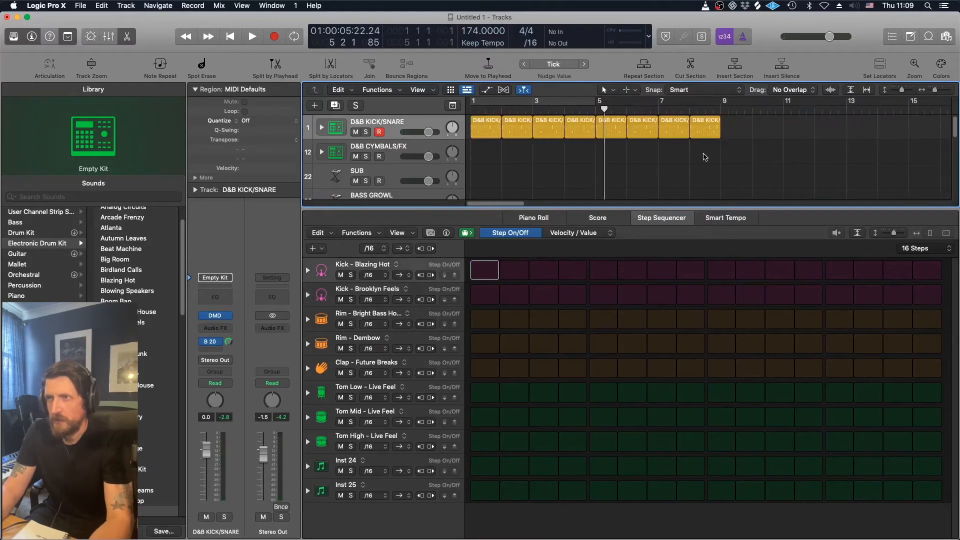
- Create an empty pattern region at the project start on the D&B CYMBALS/FX track
left_click(14, 36)
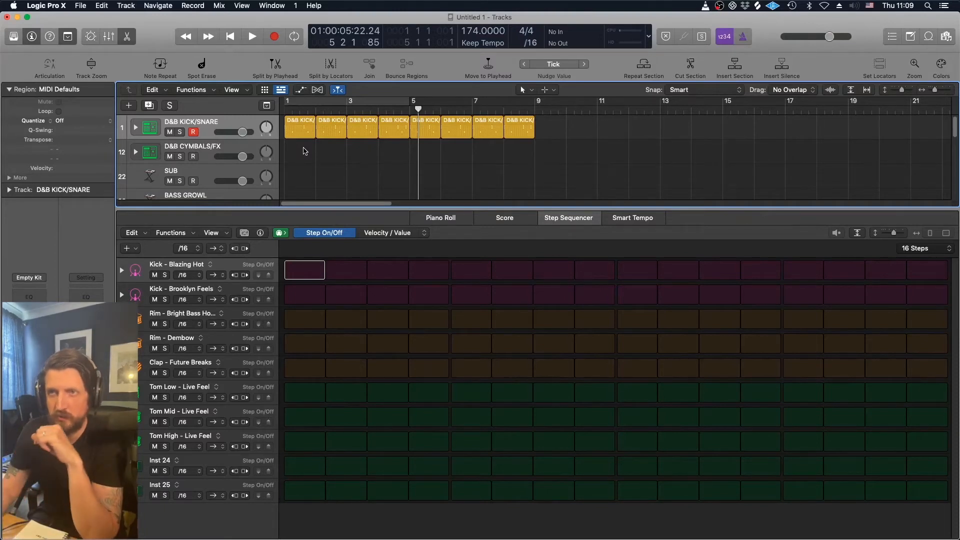
left_click(239, 149)
key("Return")
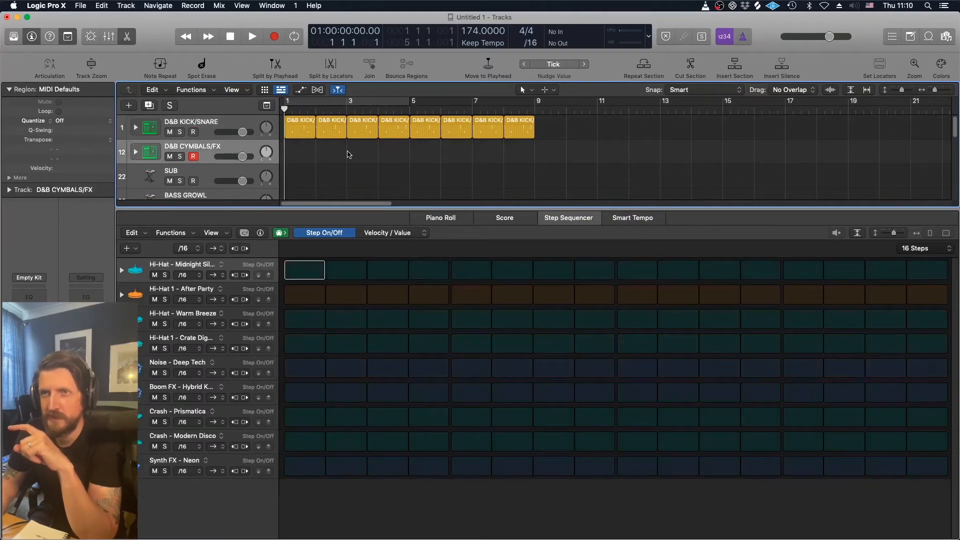
left_click_drag(339, 209, 343, 308)
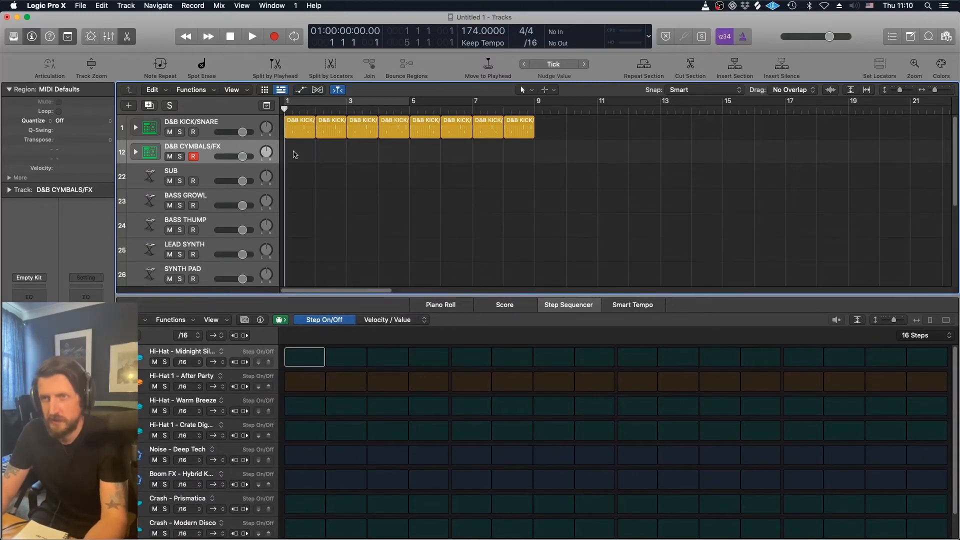
right_click(295, 151)
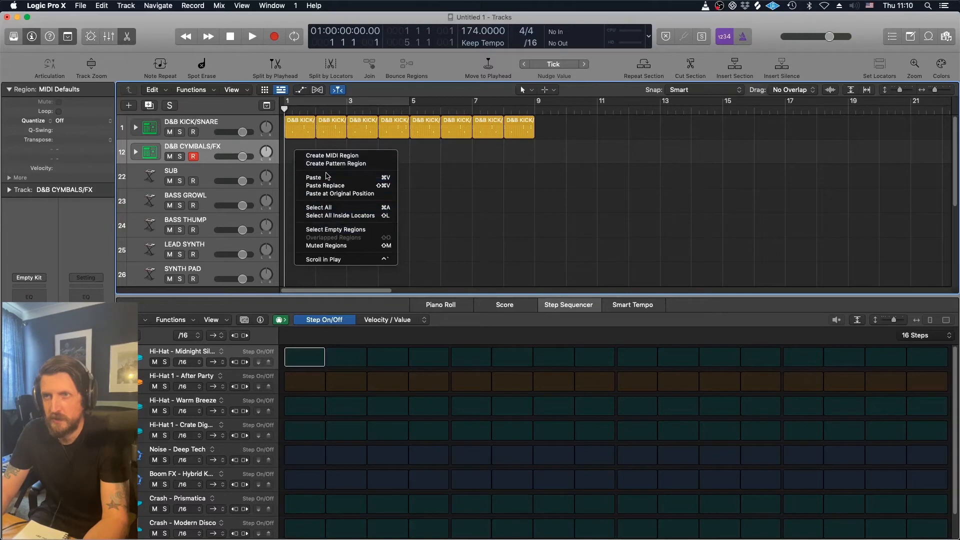
left_click(322, 167)
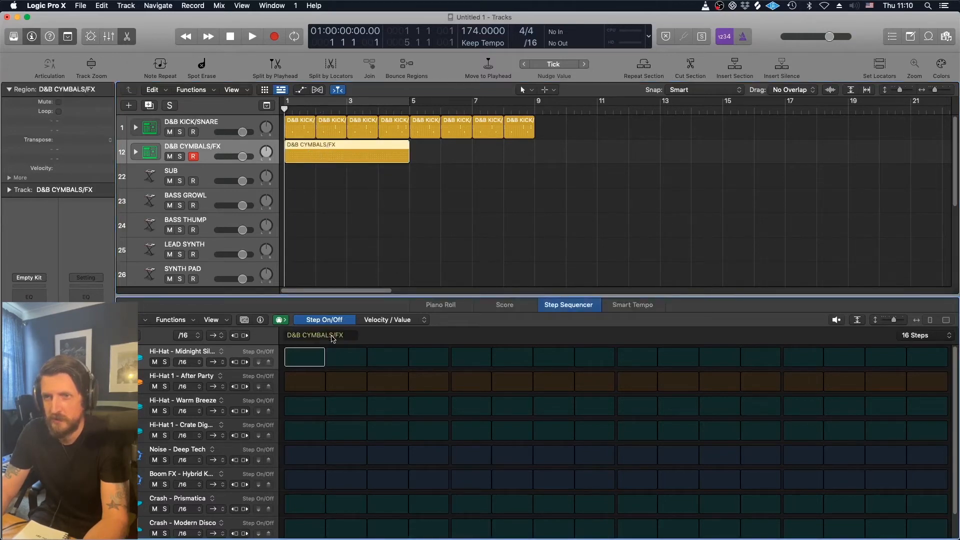
- Audition the hi-hat sounds by toggling step 1 on and off in each hi-hat row
left_click(305, 360)
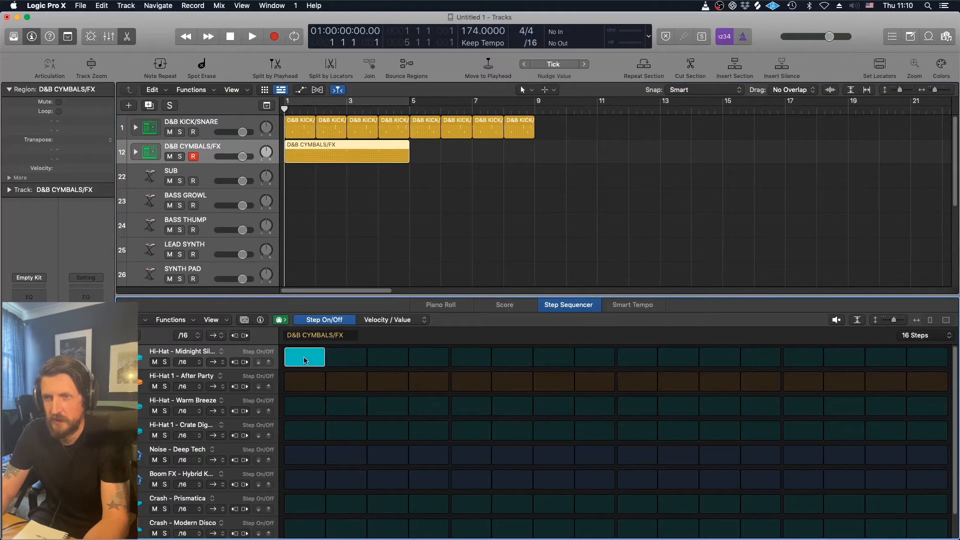
left_click(306, 360)
left_click(304, 387)
left_click(305, 387)
left_click(305, 408)
left_click(305, 408)
left_click(305, 429)
left_click(306, 428)
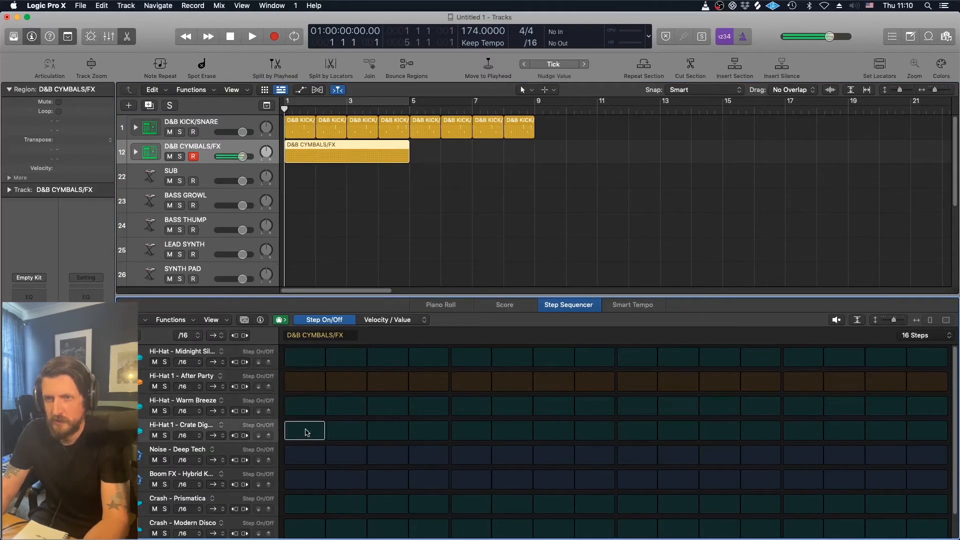
left_click(305, 405)
left_click(305, 381)
left_click(302, 364)
left_click(303, 364)
left_click(305, 381)
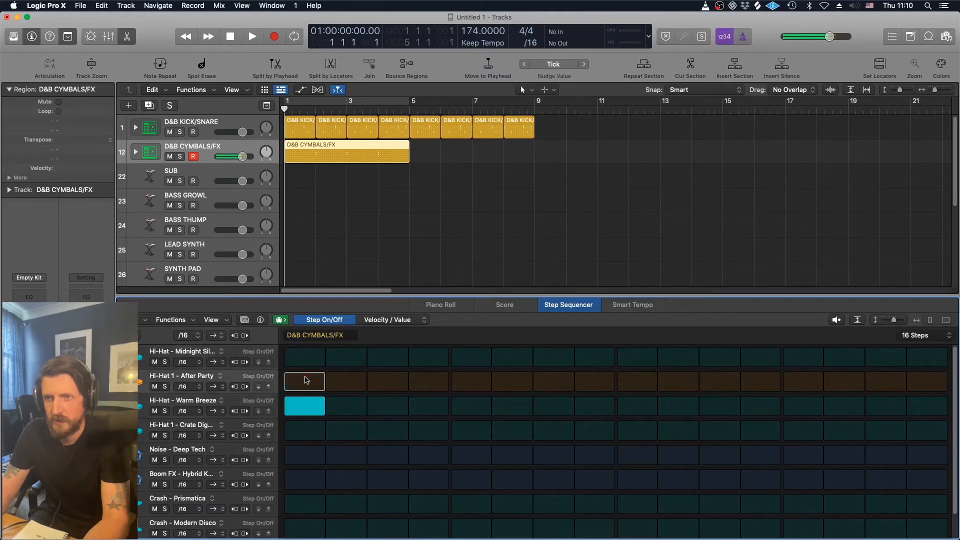
left_click(306, 400)
left_click(305, 388)
left_click(305, 388)
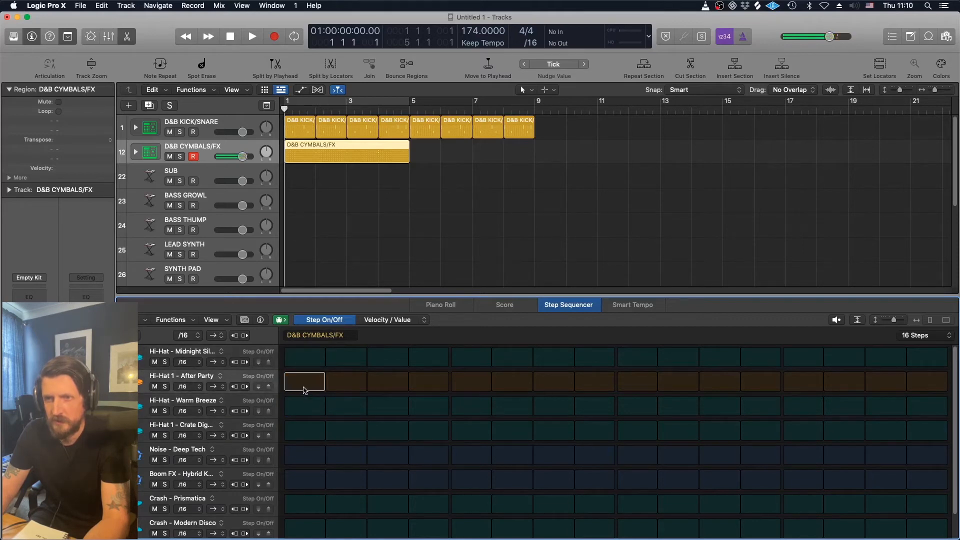
left_click(305, 402)
left_click(306, 403)
left_click(307, 380)
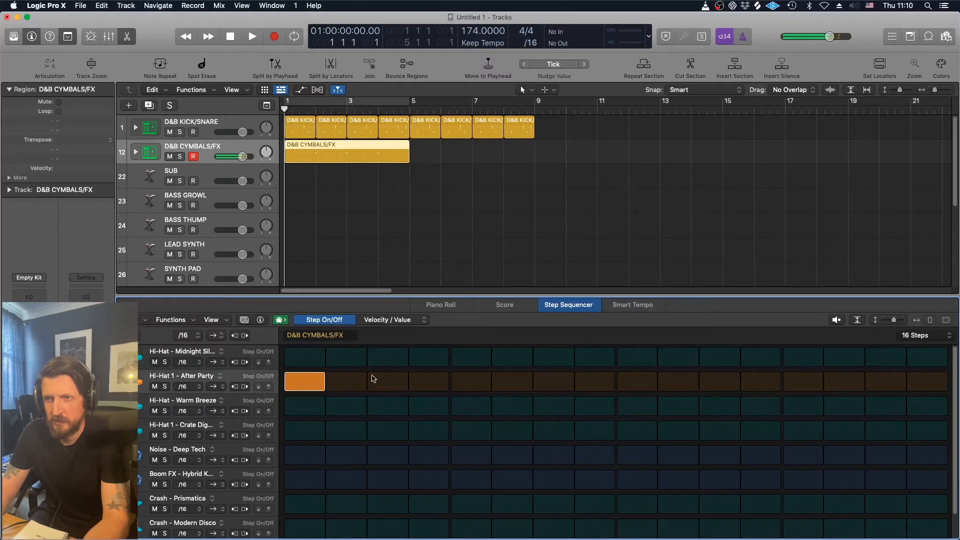
left_click(310, 381)
- Switch on Hi-Hat - Warm Breeze on every odd step from 1 to 15 and audition the pattern
left_click(312, 408)
left_click(384, 407)
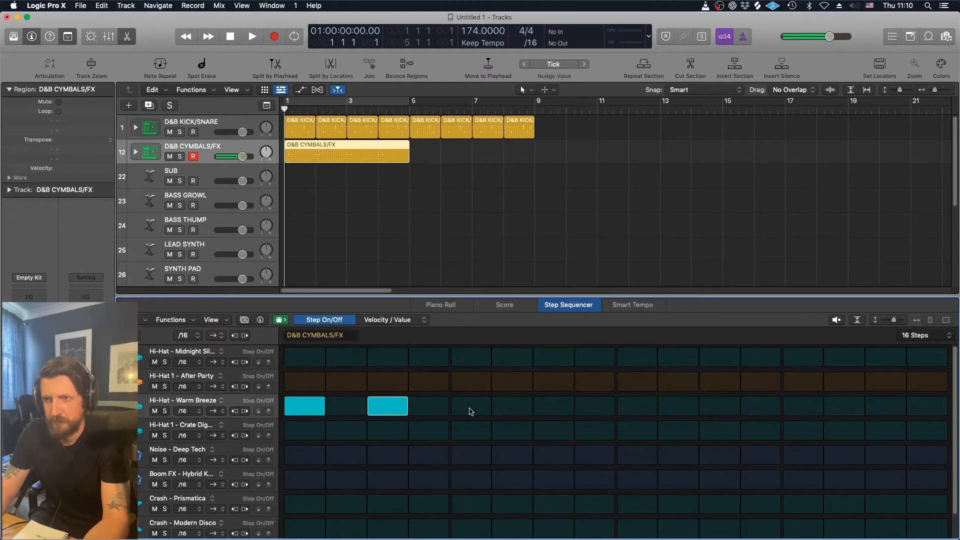
left_click(470, 410)
left_click(553, 407)
left_click(636, 407)
left_click(720, 407)
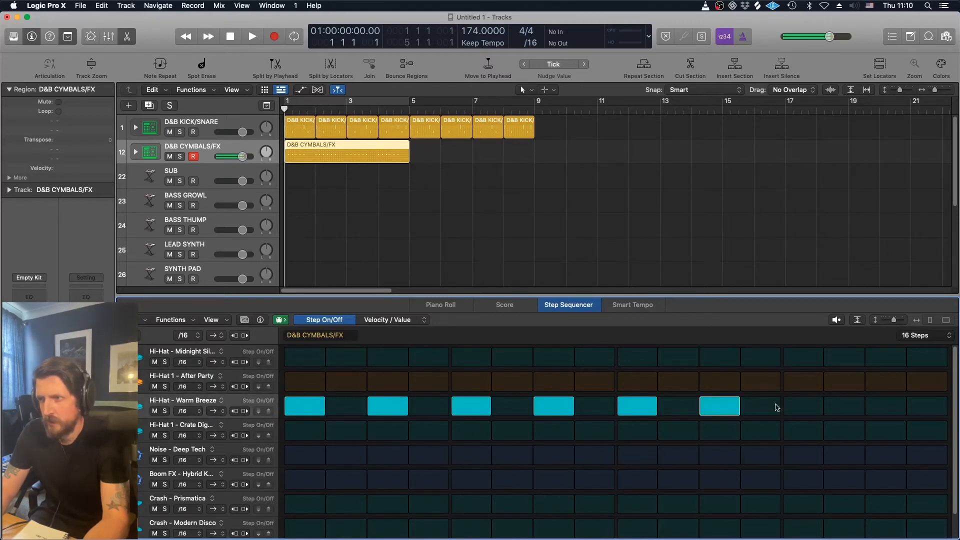
left_click(798, 408)
left_click(874, 409)
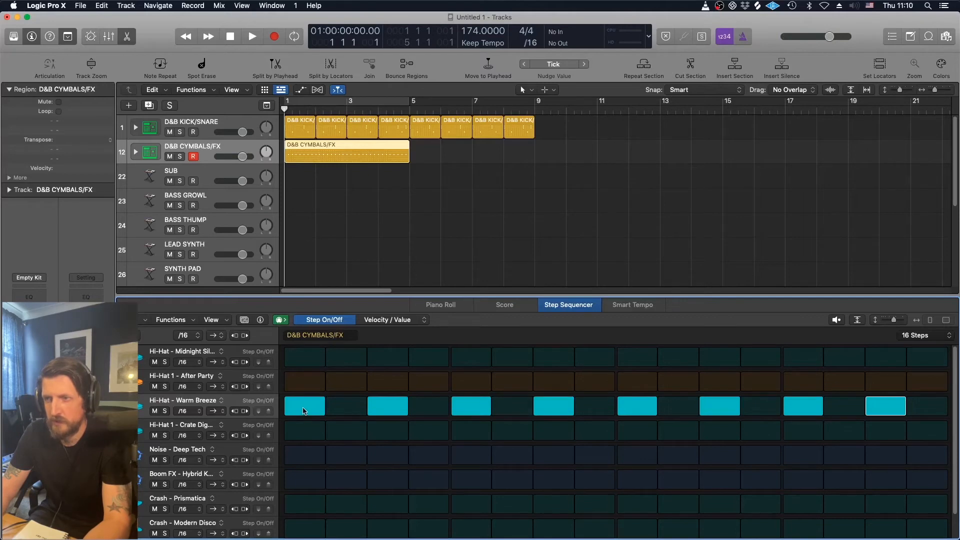
key("space")
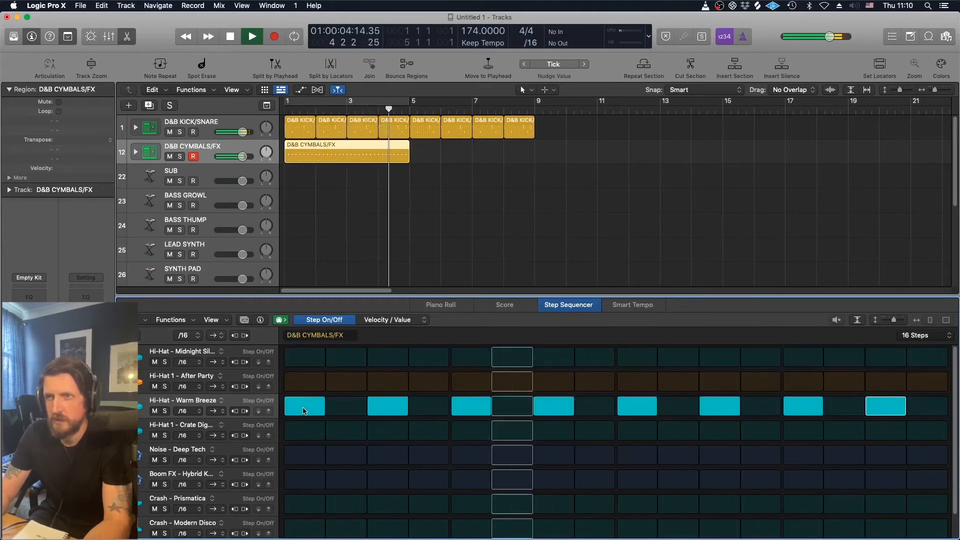
key("space")
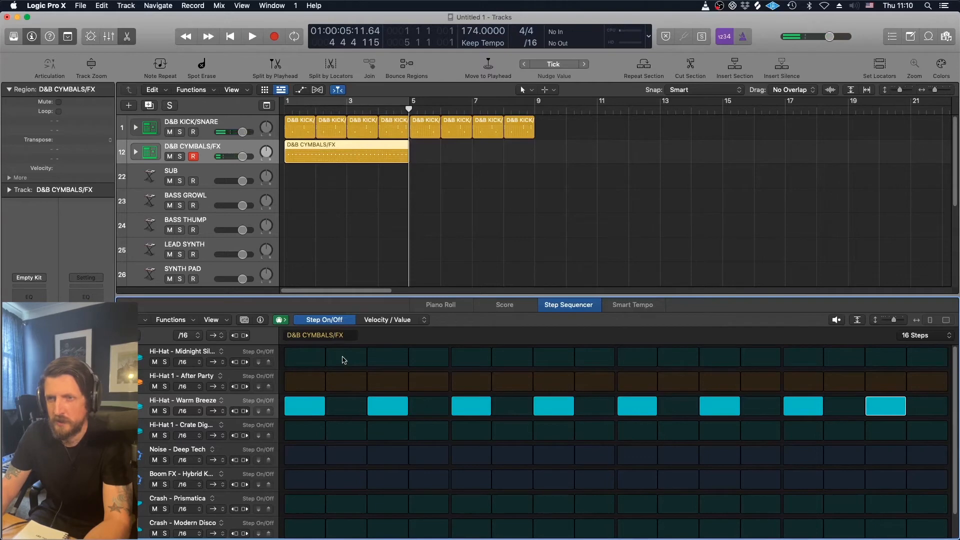
- Switch on Hi-Hat - Midnight Silk on every even step from 2 to 16 and audition the pattern
left_click(344, 360)
left_click(414, 362)
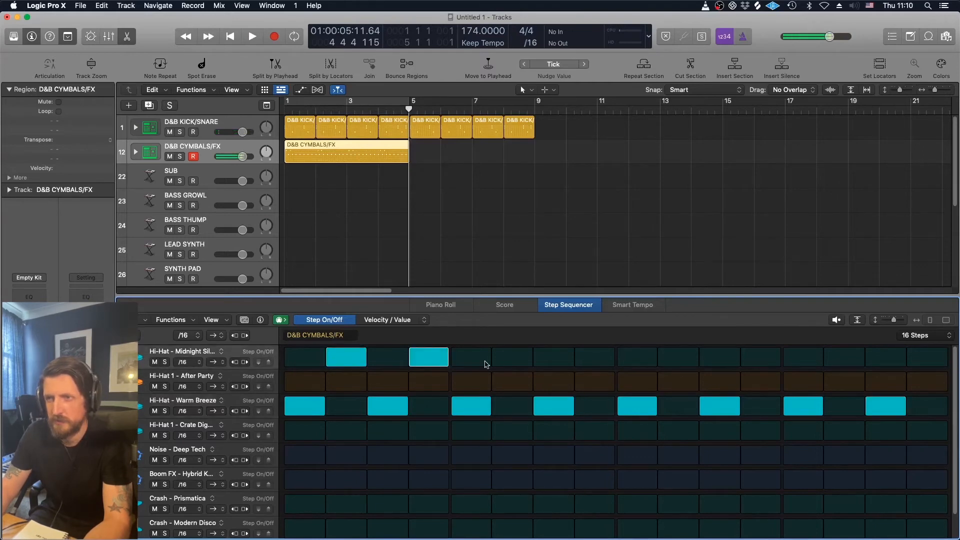
left_click(507, 361)
left_click(599, 360)
left_click(674, 360)
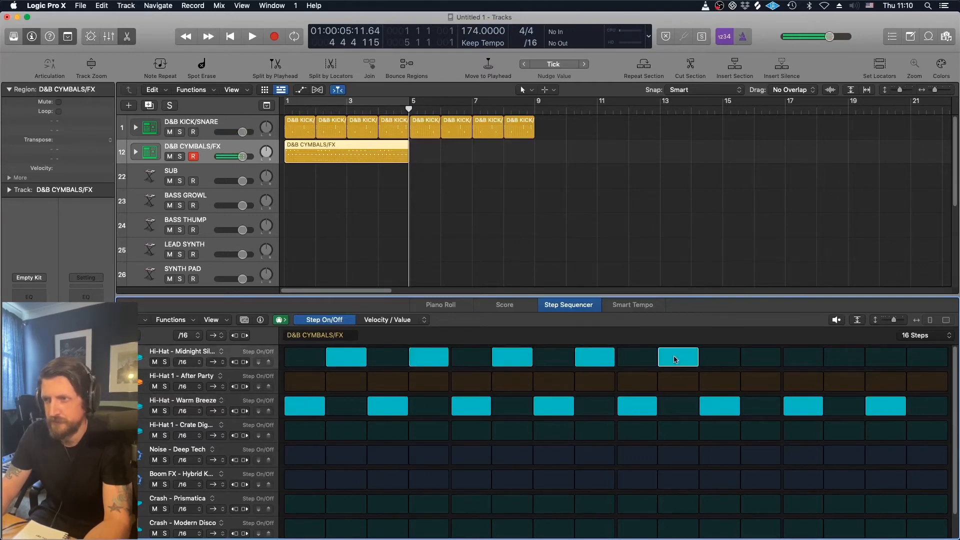
left_click(760, 363)
left_click(843, 363)
left_click(927, 364)
key("space")
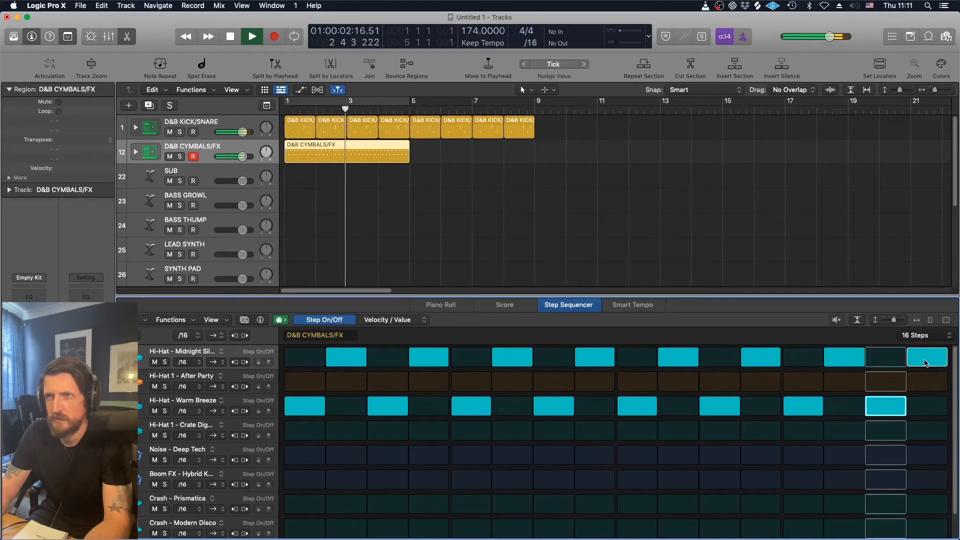
key("space")
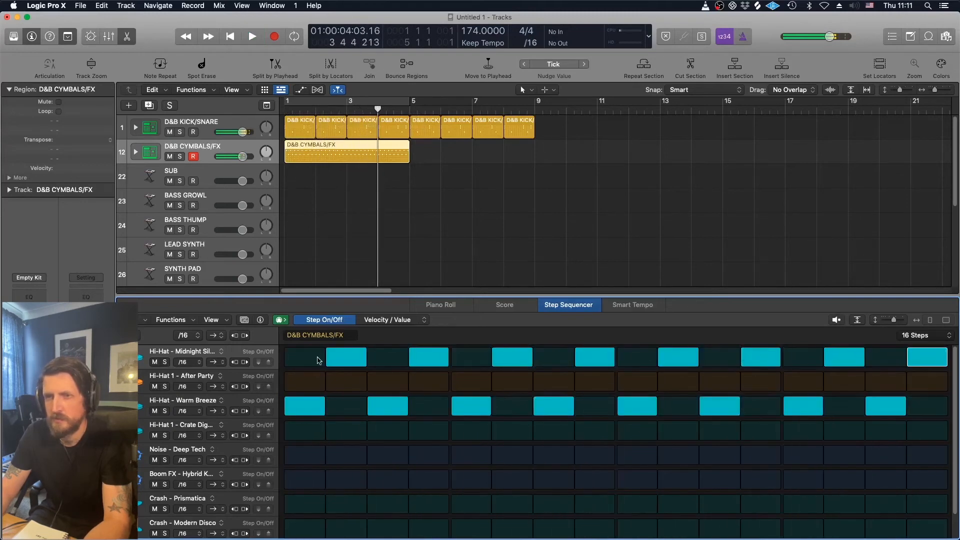
- Move the Midnight Silk hits on steps 4 and 8 to Hi-Hat 1 - After Party
left_click(355, 364)
left_click(433, 364)
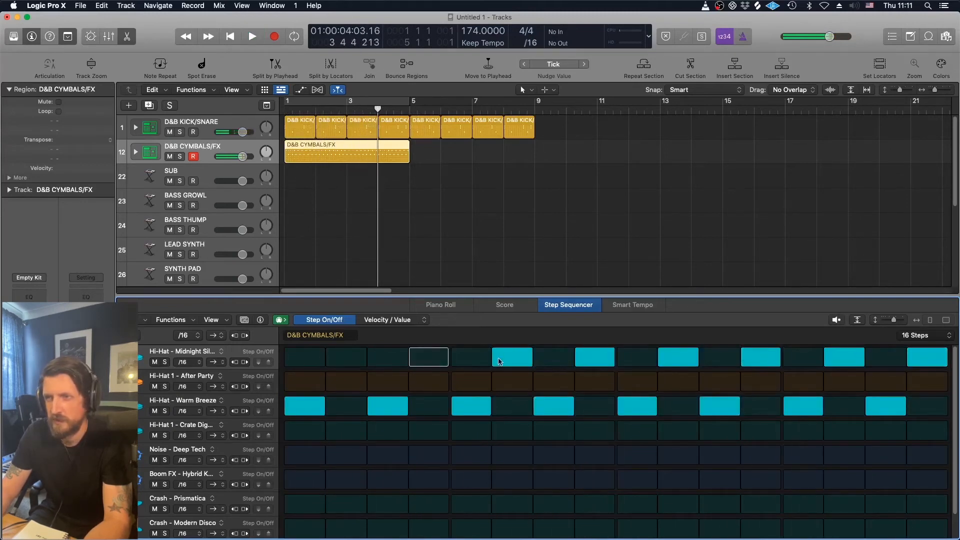
left_click(499, 361)
left_click(344, 359)
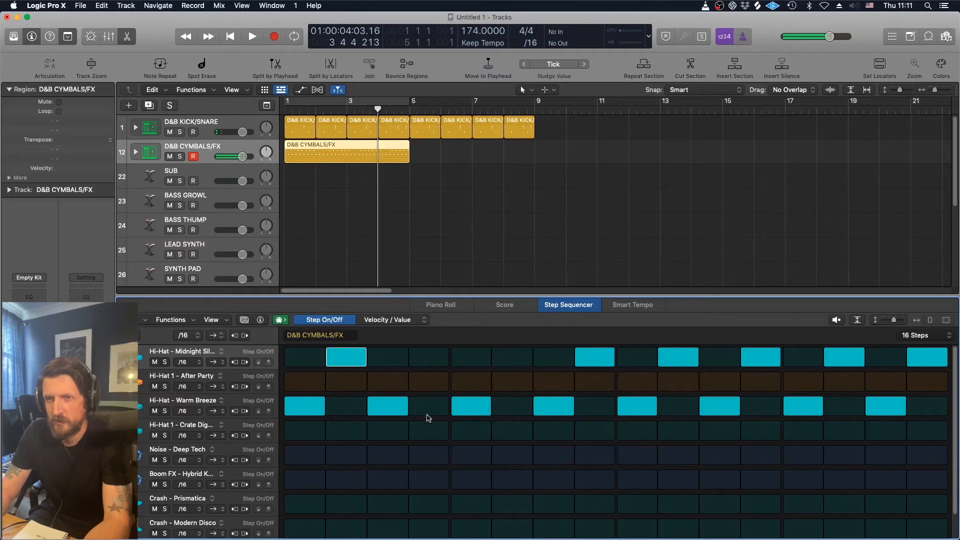
left_click(429, 430)
left_click(429, 430)
left_click(429, 382)
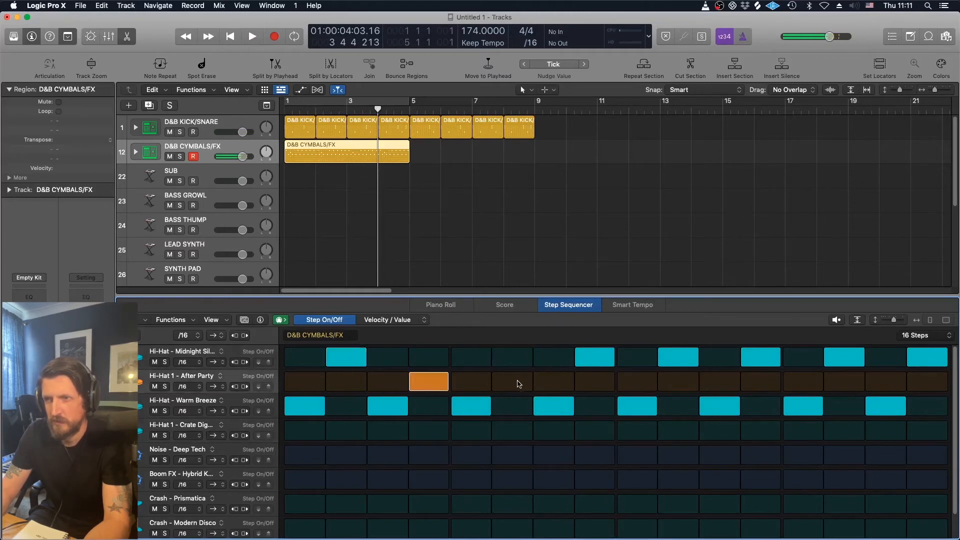
left_click(511, 361)
left_click(595, 382)
left_click(595, 357)
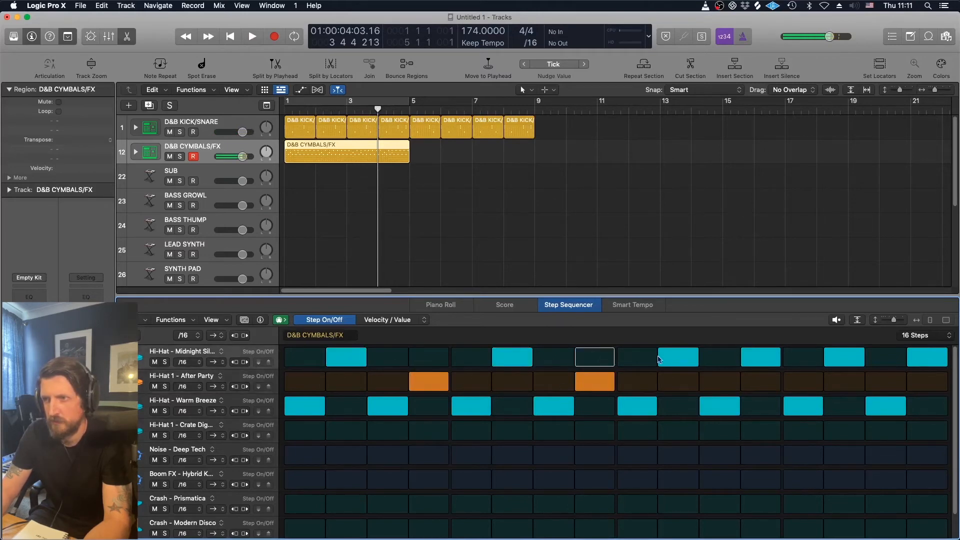
- Move the Midnight Silk hits on steps 10 and 14 to After Party and play the pattern from the start
left_click(678, 359)
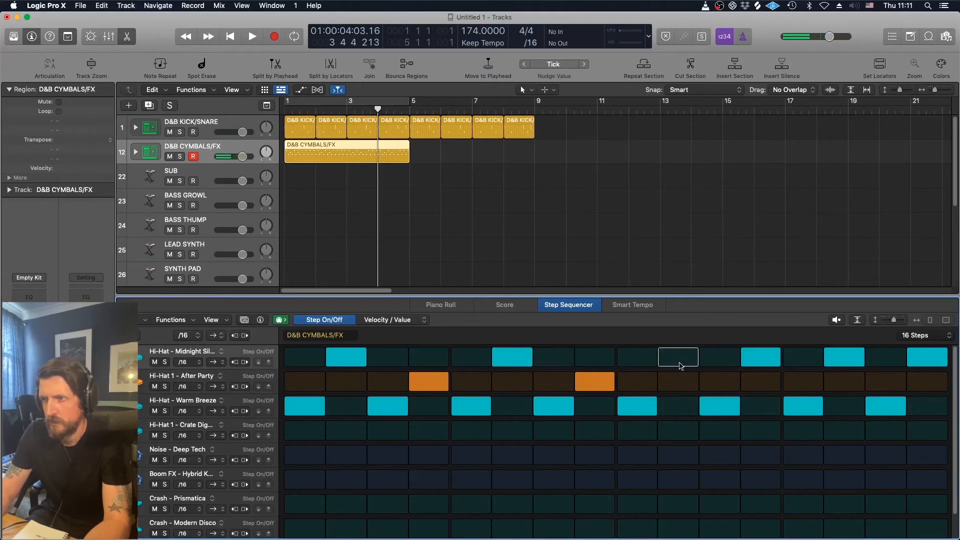
left_click(692, 376)
left_click(848, 379)
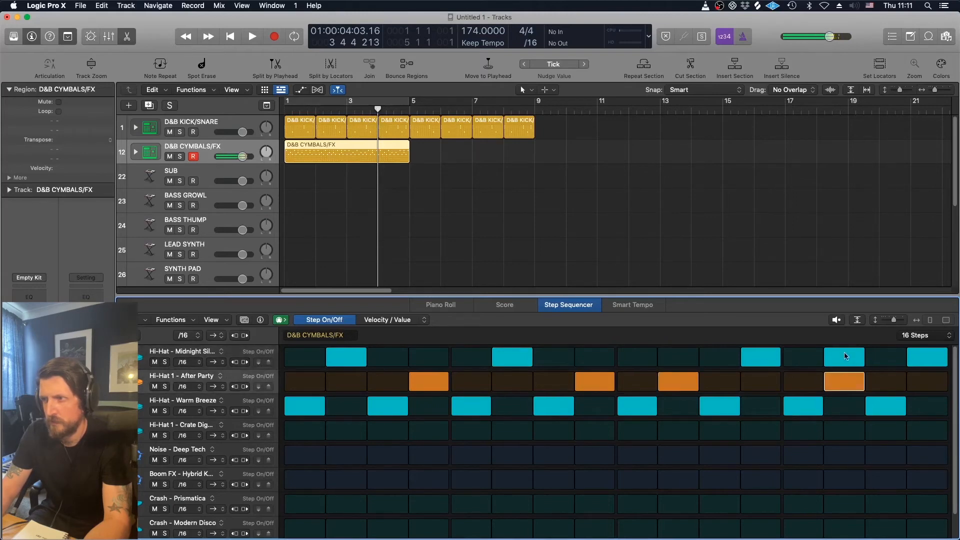
left_click(846, 358)
key("Return")
key("space")
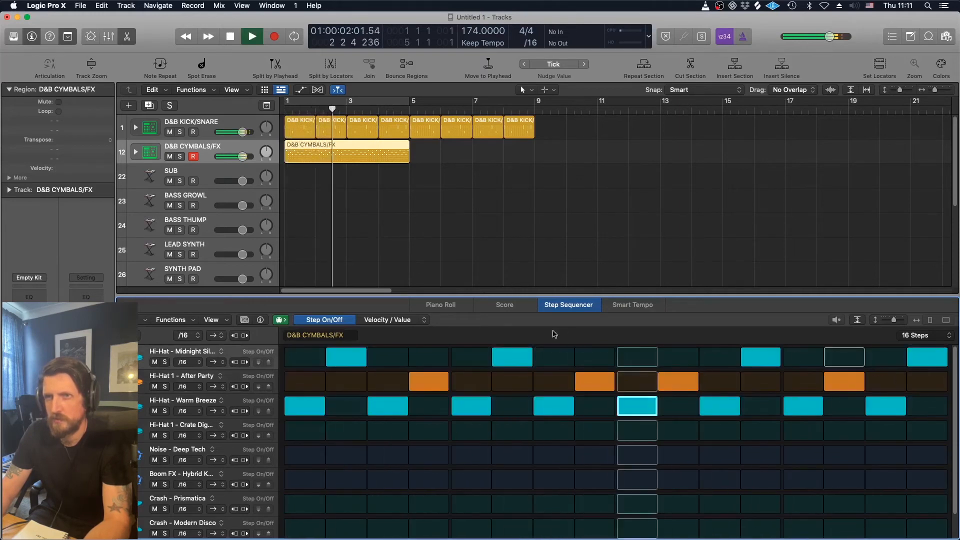
key("space")
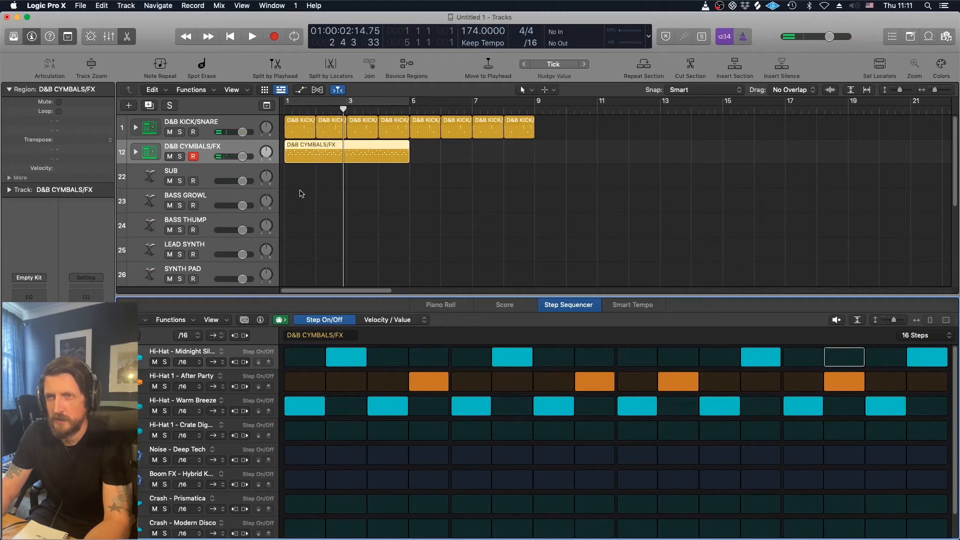
- Copy the D&B CYMBALS/FX pattern region to start at bar 5
left_click(302, 193)
left_click(304, 157)
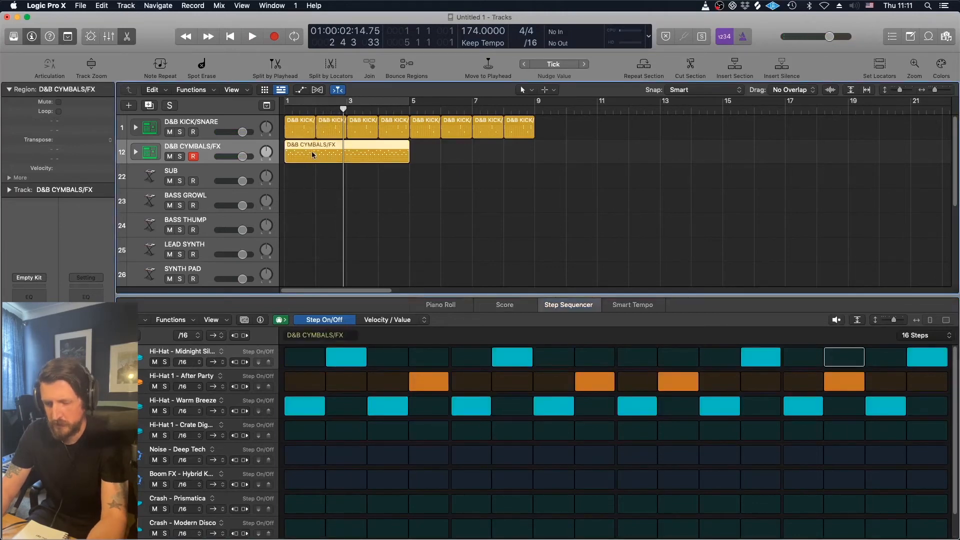
left_click_drag(305, 157, 470, 153)
left_click(447, 177)
key("Return")
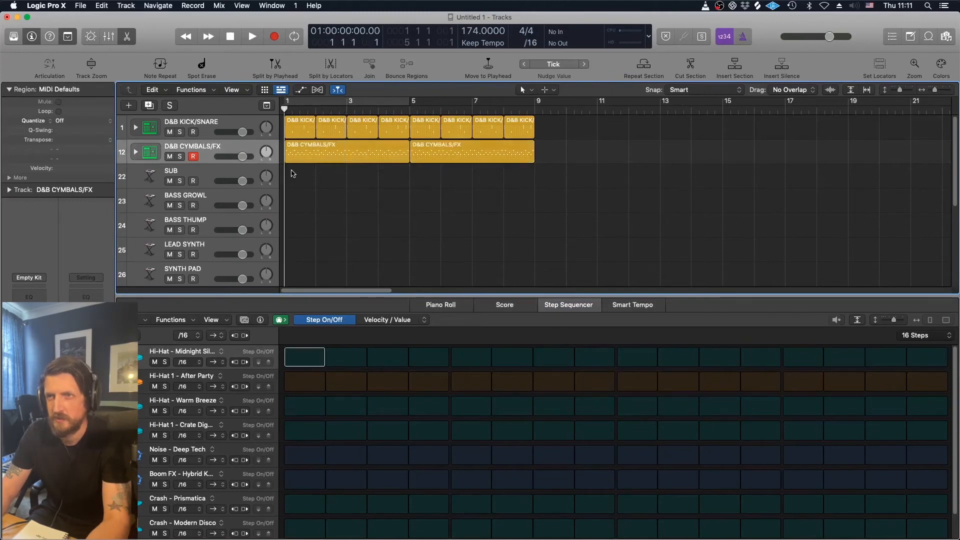
- Play the arrangement, then select the SUB track and return to the project start
key("space")
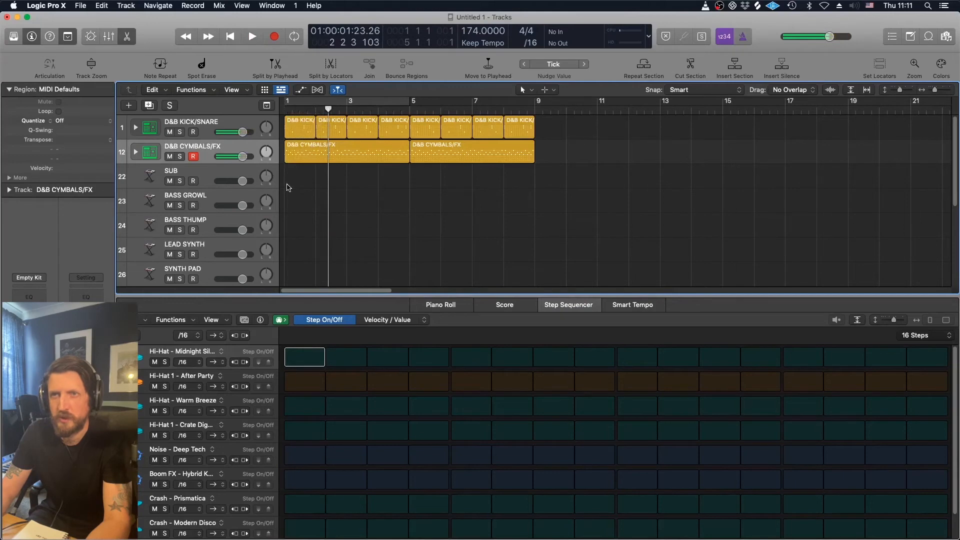
left_click(206, 178)
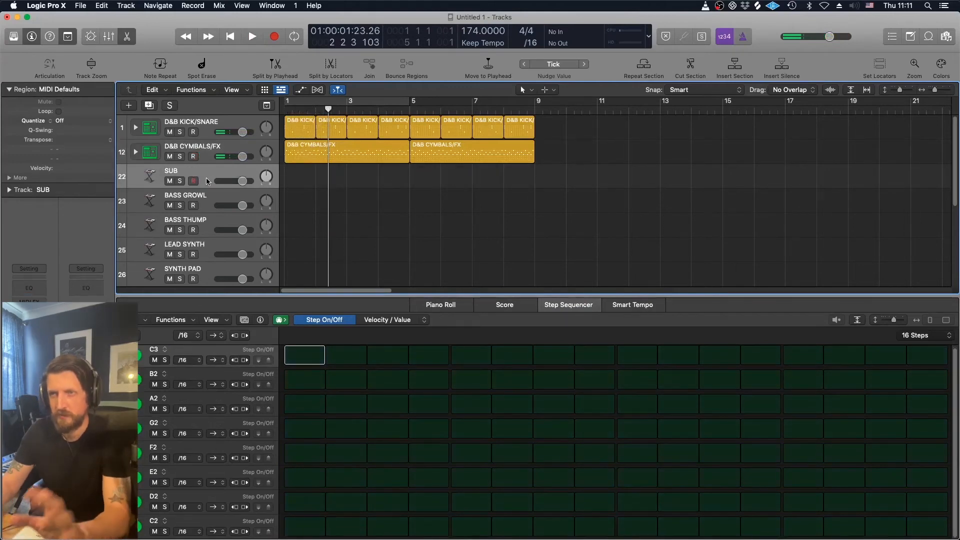
key("Return")
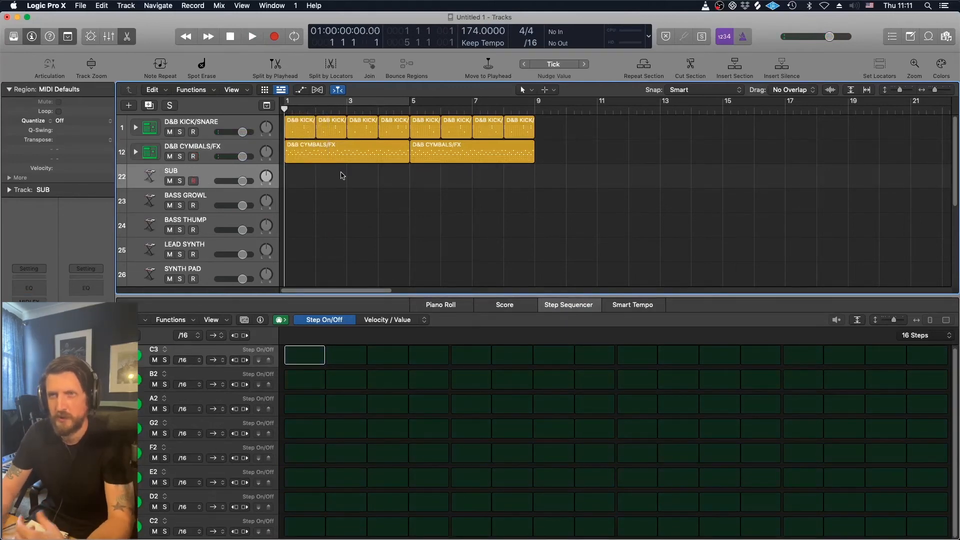
- Open the D&B CYMBALS/FX pattern and inspect the After Party hi-hat row's velocity and note repeat lanes
left_click(252, 153)
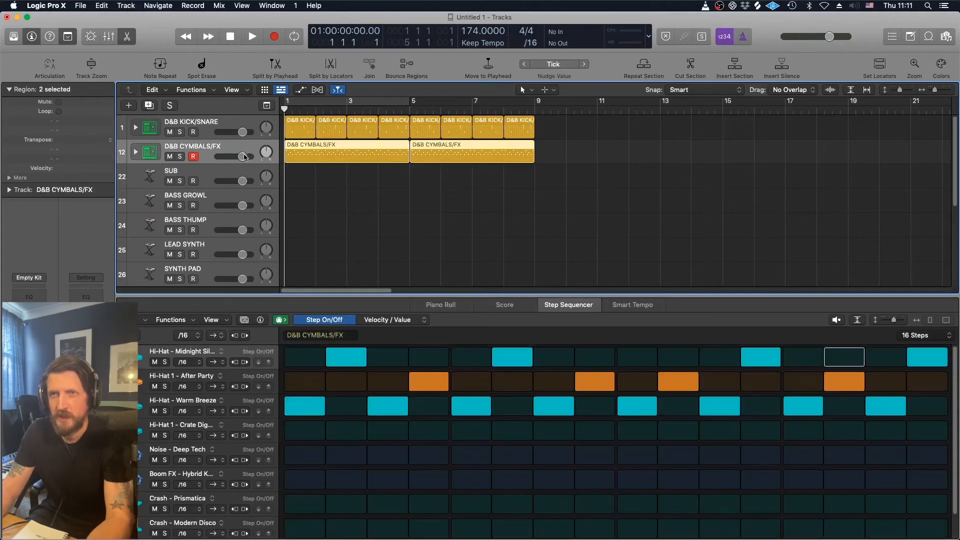
left_click(124, 381)
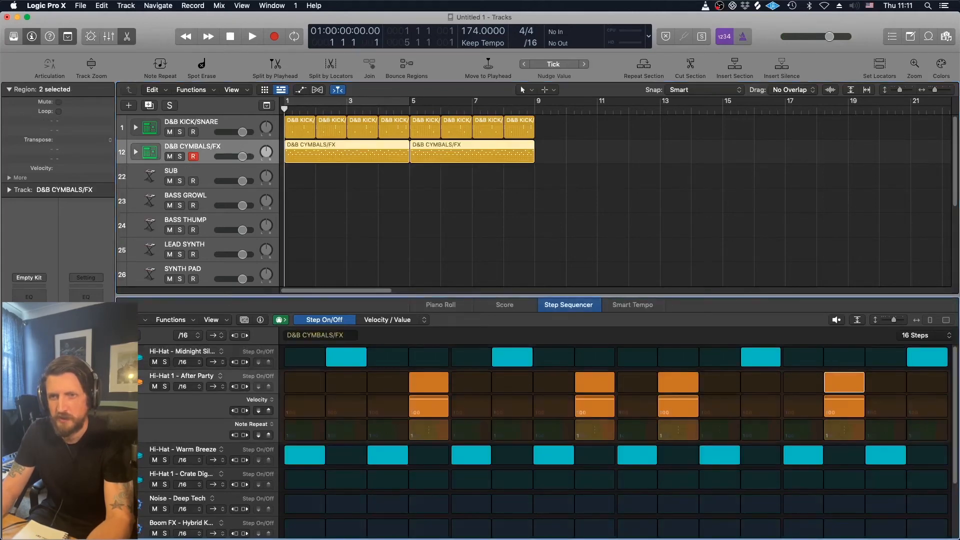
left_click(124, 381)
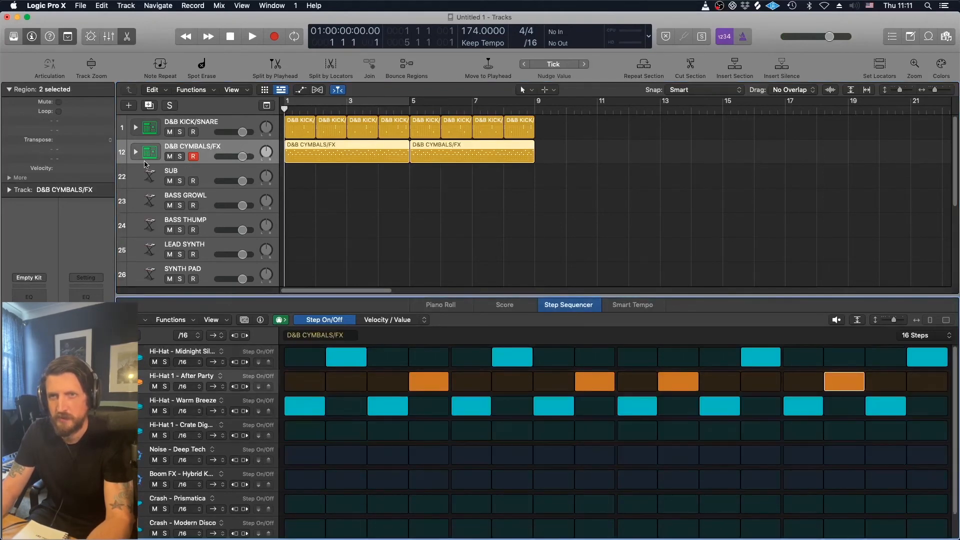
- Expand the drum kit stack and pan Hi-Hat - Midnight Sillage and Hi-Hat 1 - After Party slightly apart during playback
left_click(136, 152)
left_click(128, 37)
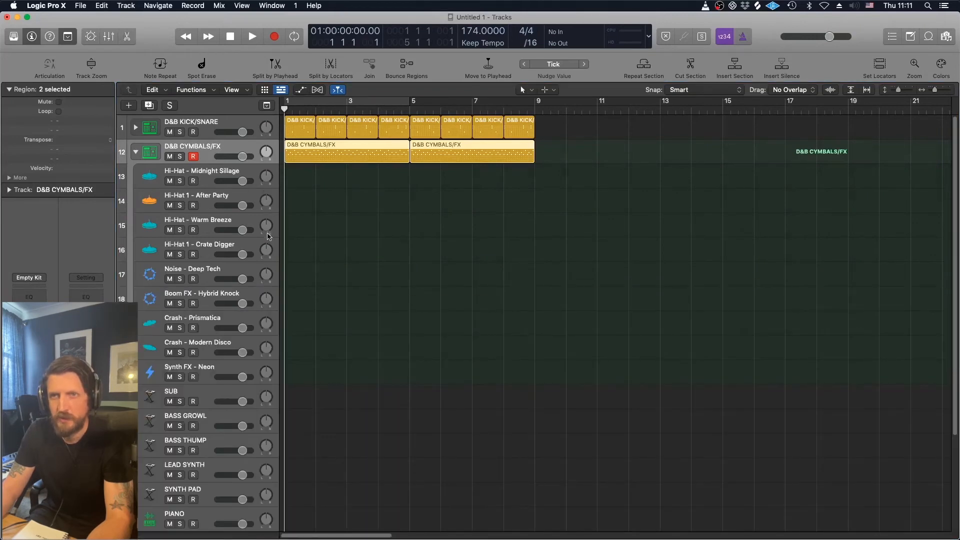
key("space")
mouse_move(266, 176)
left_mouse_down()
mouse_move(266, 189)
mouse_move(266, 168)
left_mouse_up()
left_click_drag(266, 200, 265, 204)
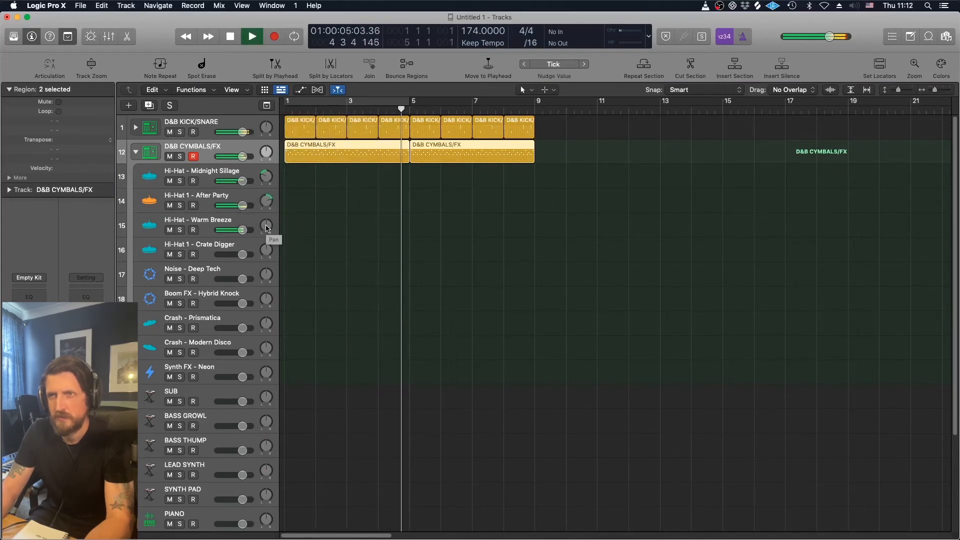
key("space")
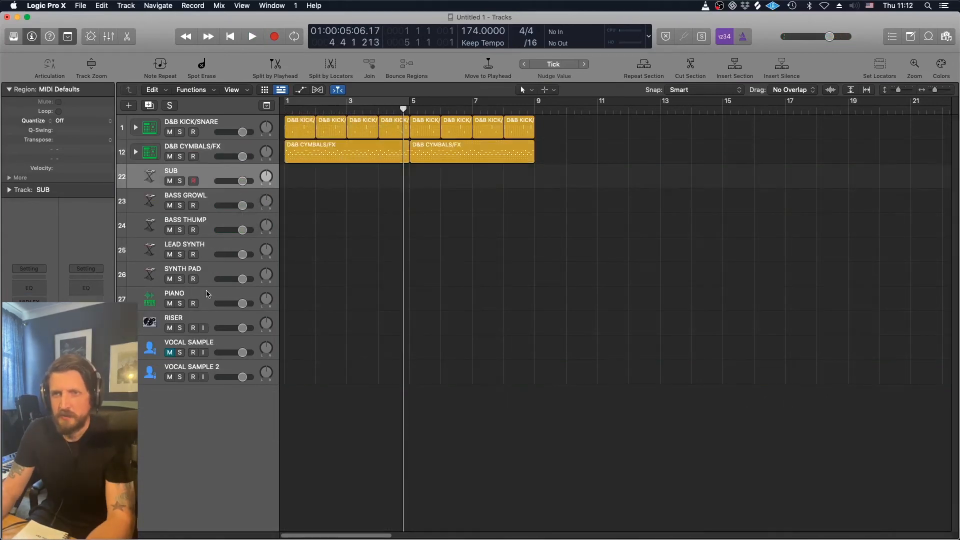
- Move the PIANO track up directly beneath the D&B CYMBALS/FX track and return to the project start
left_click(206, 294)
left_click_drag(206, 294, 206, 175)
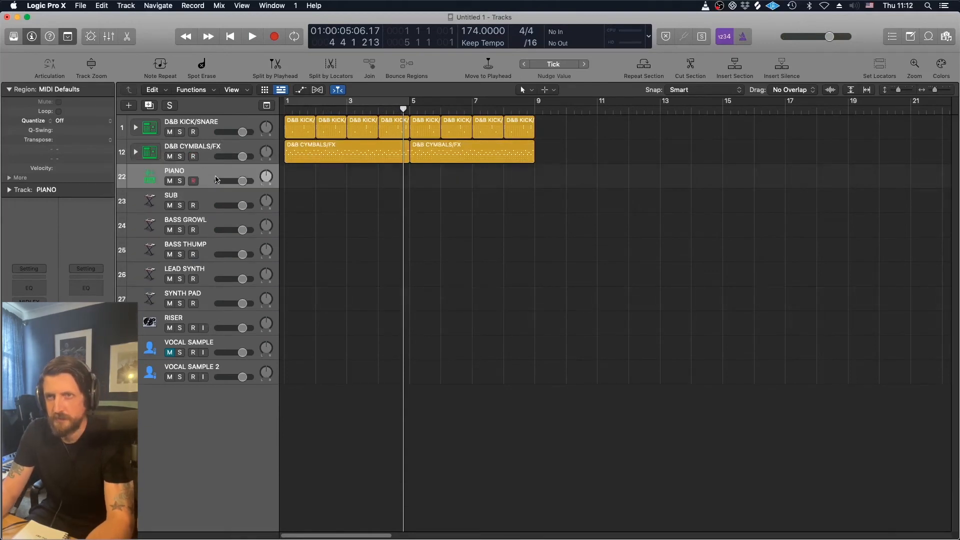
key("Return")
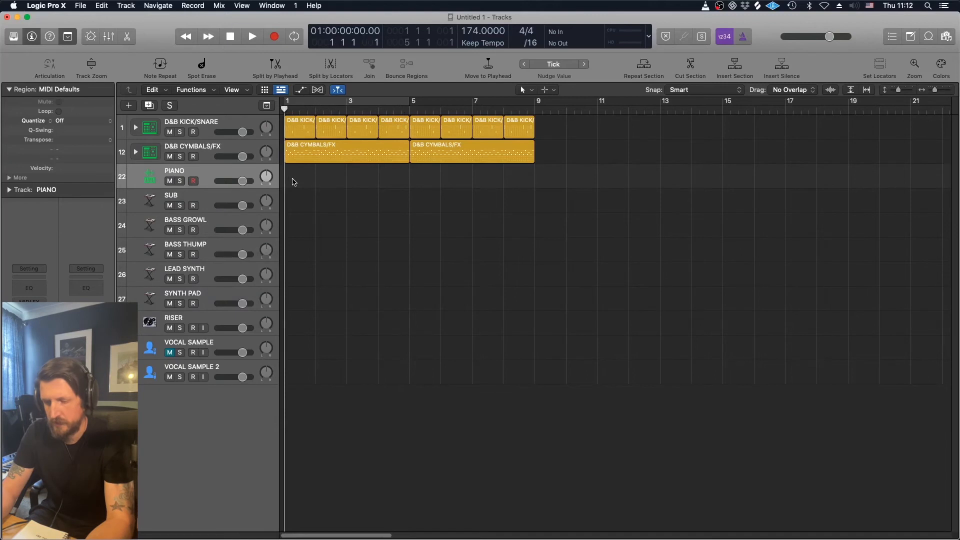
- Turn on a cycle over bars 1 to 5 and play the loop to rehearse a piano part
left_click(363, 104)
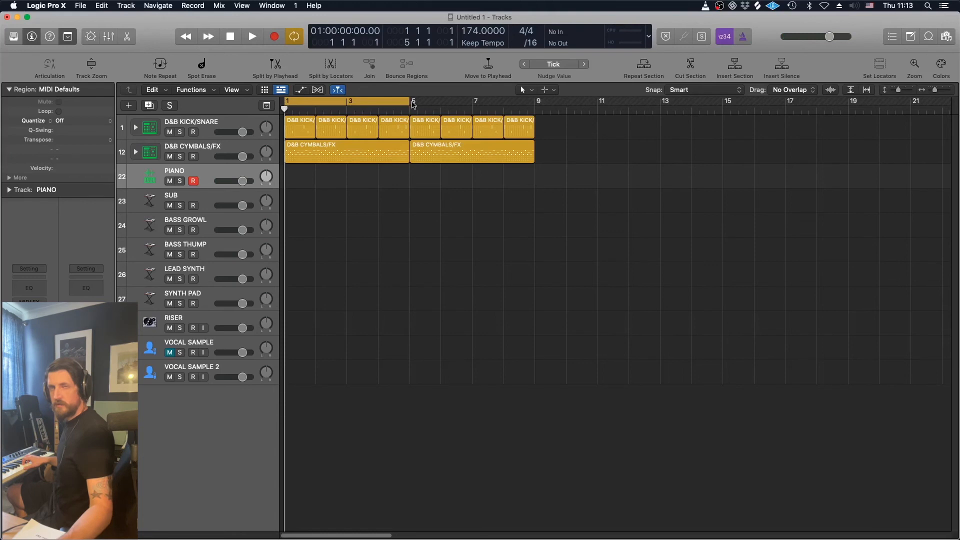
key("space")
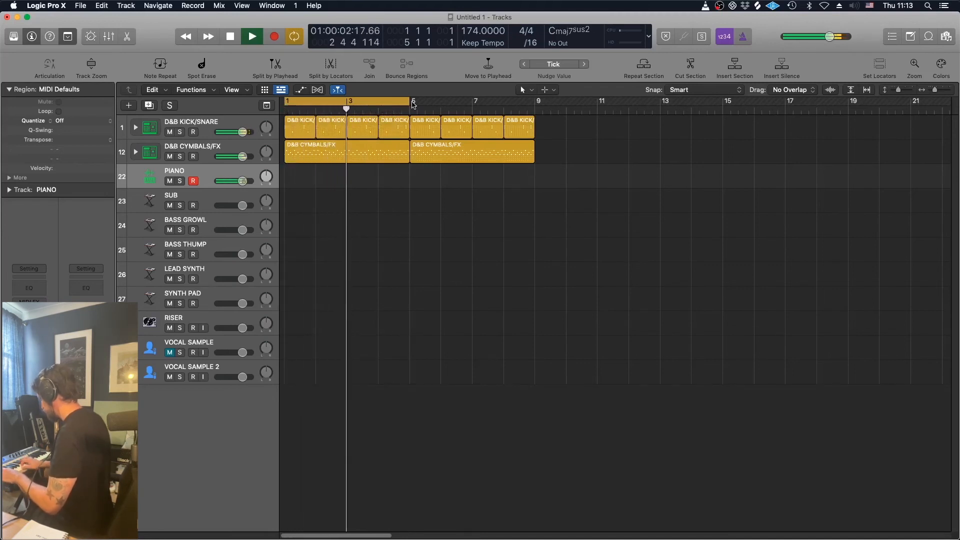
key("space")
- Extend the cycle to bar 9 and record a piano chord part over bars 1 to 9
key("Return")
left_click_drag(414, 104, 534, 117)
key("r")
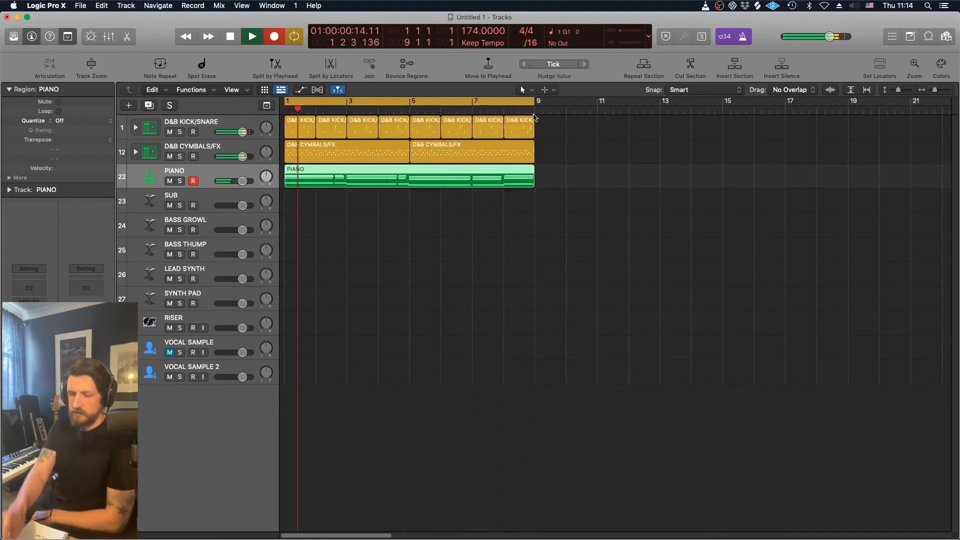
key("space")
- Open the recorded piano region in the Piano Roll and play it from the start
double_click(399, 177)
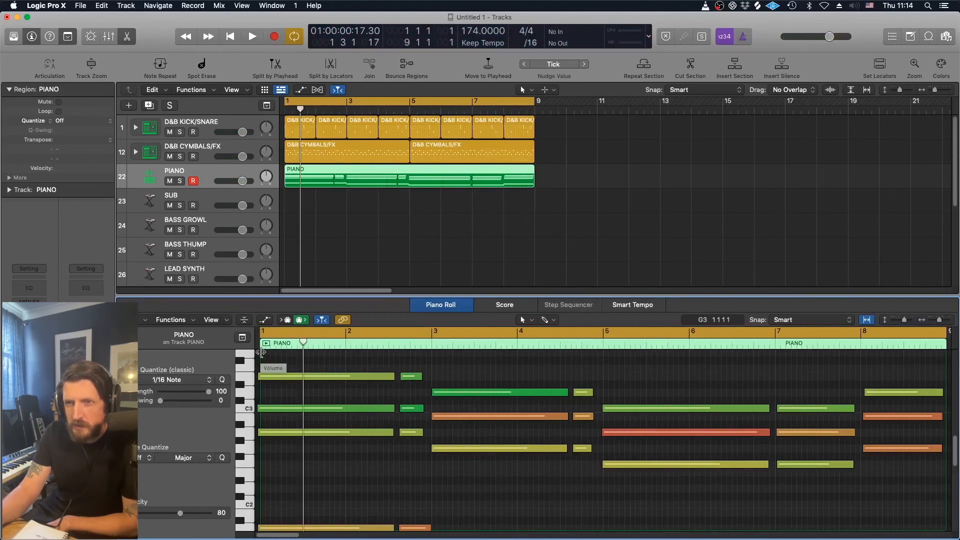
key("Return")
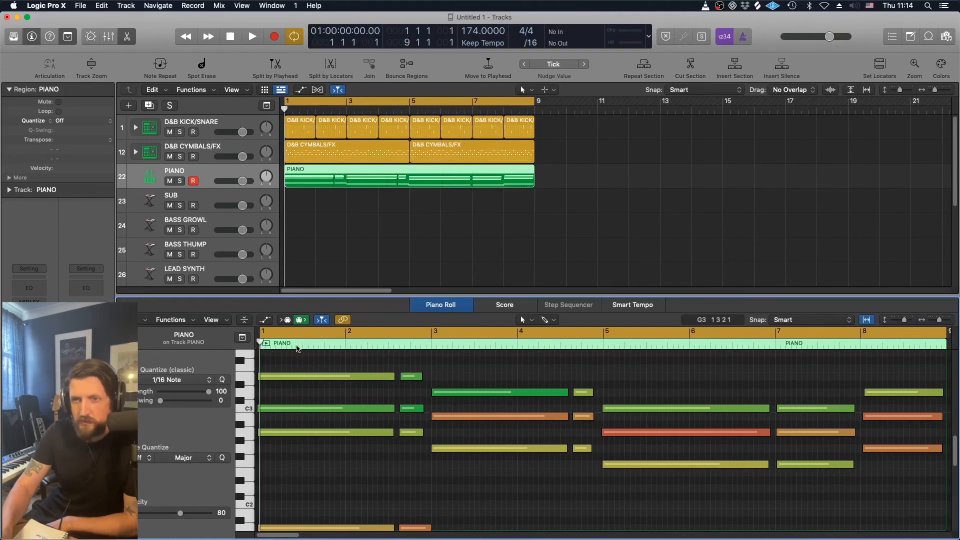
key("space")
key("space")
key("Return")
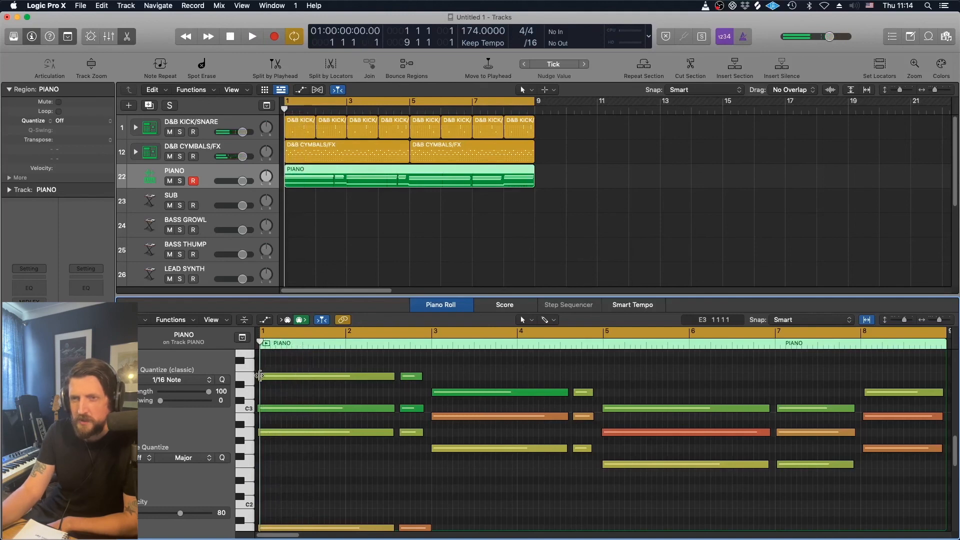
- Select all notes in the piano region and quantize them to 1/16 notes
left_click_drag(270, 374, 279, 509)
scroll(292, 439, "up", 2)
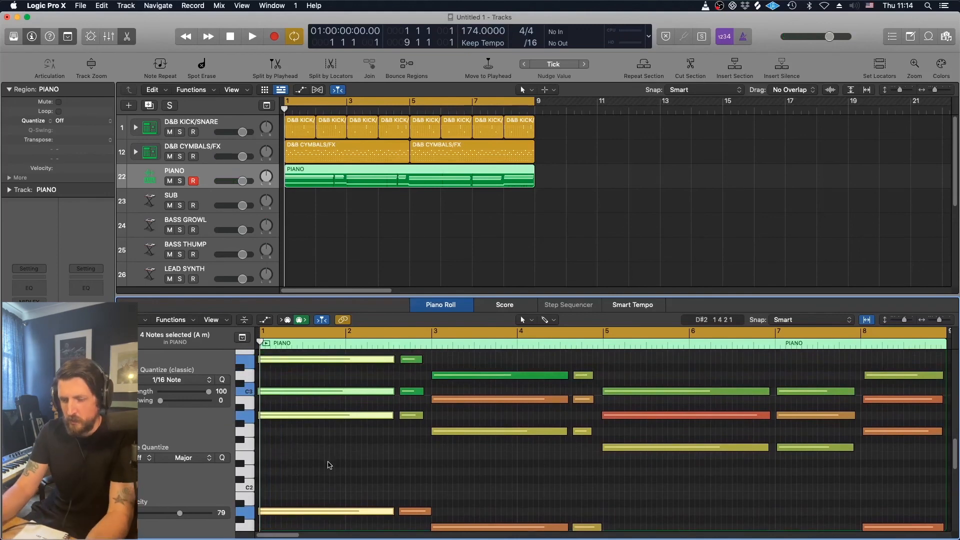
left_click(329, 465)
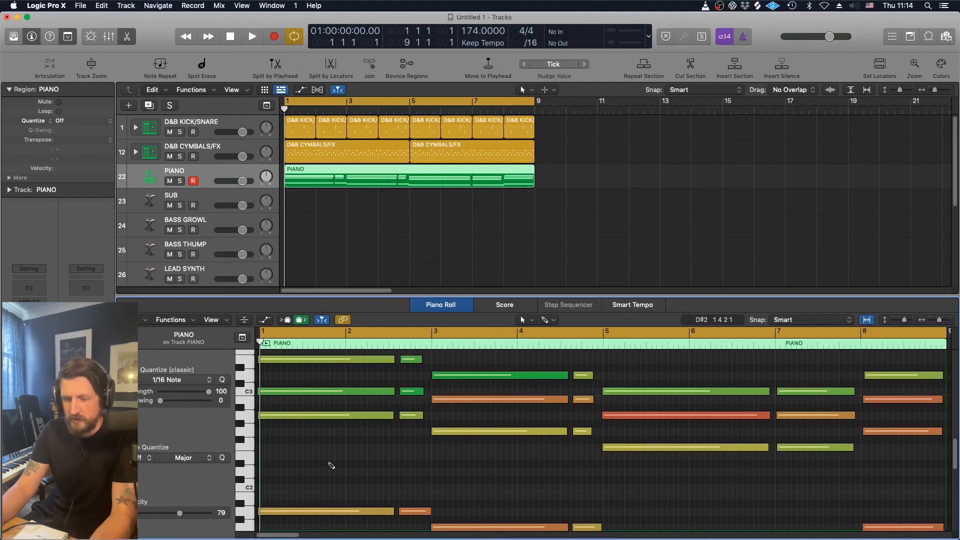
key("super+a")
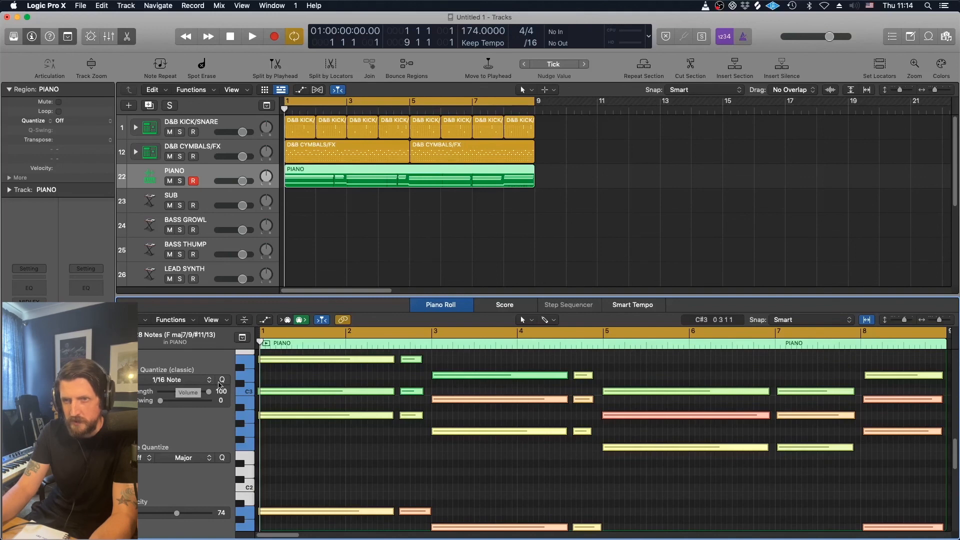
left_click(223, 382)
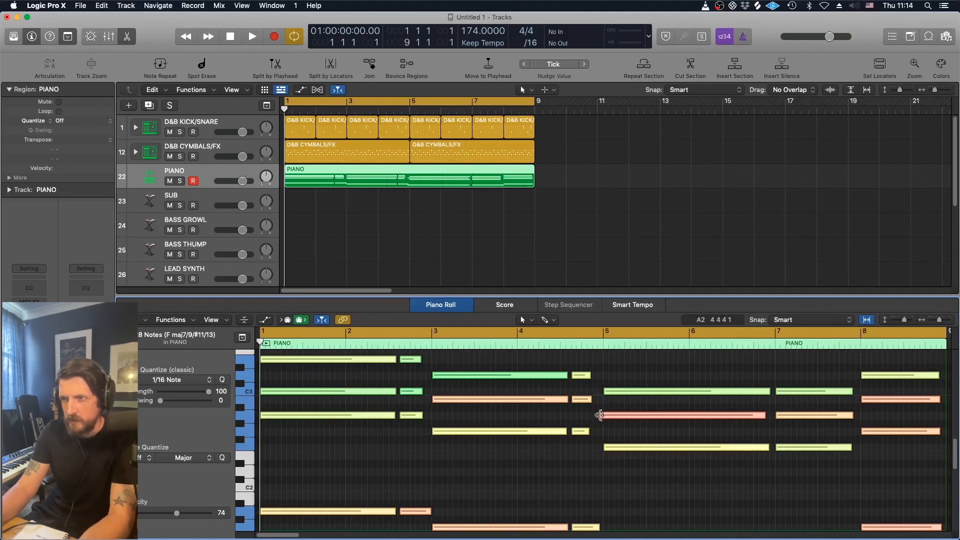
- Move the red chord note near bar 5 so it starts exactly on bar 5
key("t")
left_click(625, 429)
left_click(624, 438)
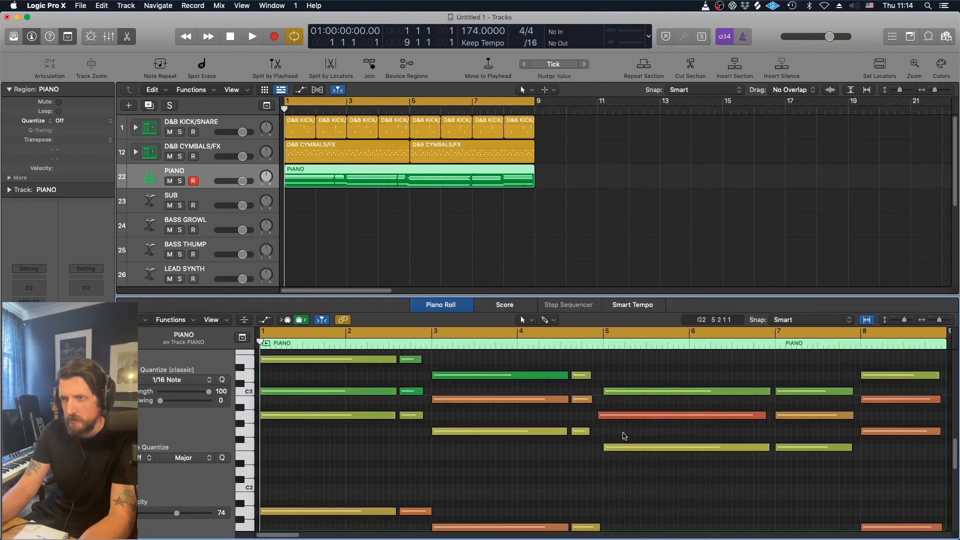
left_click_drag(605, 417, 610, 418)
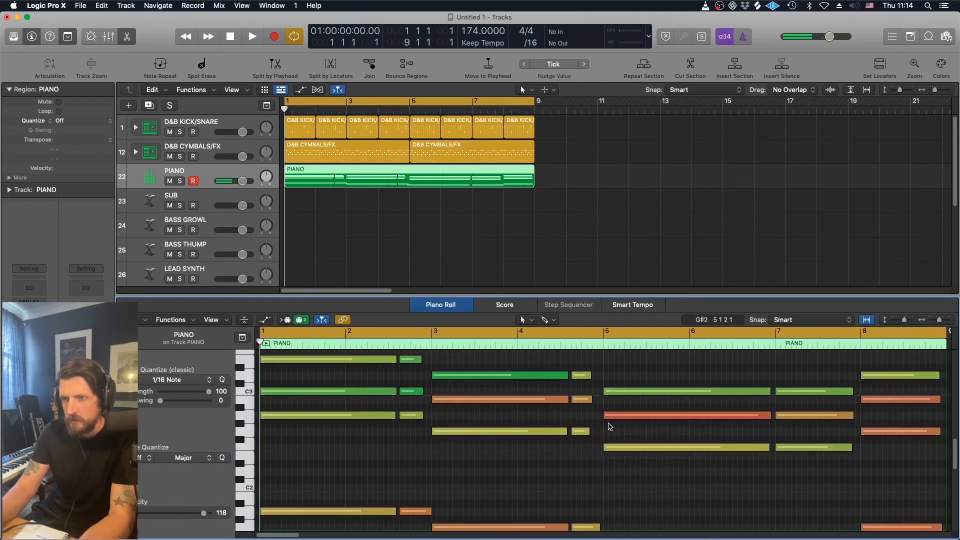
- Play through bar 5, then move the low note starting at bar 5 up a few semitones
key("space")
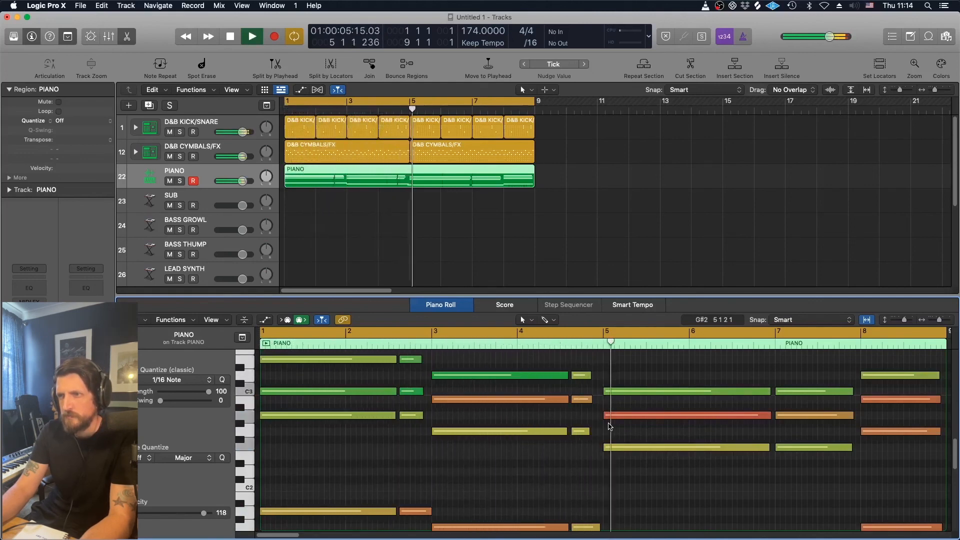
scroll(630, 472, "down", 2)
key("space")
left_click_drag(607, 523, 610, 494)
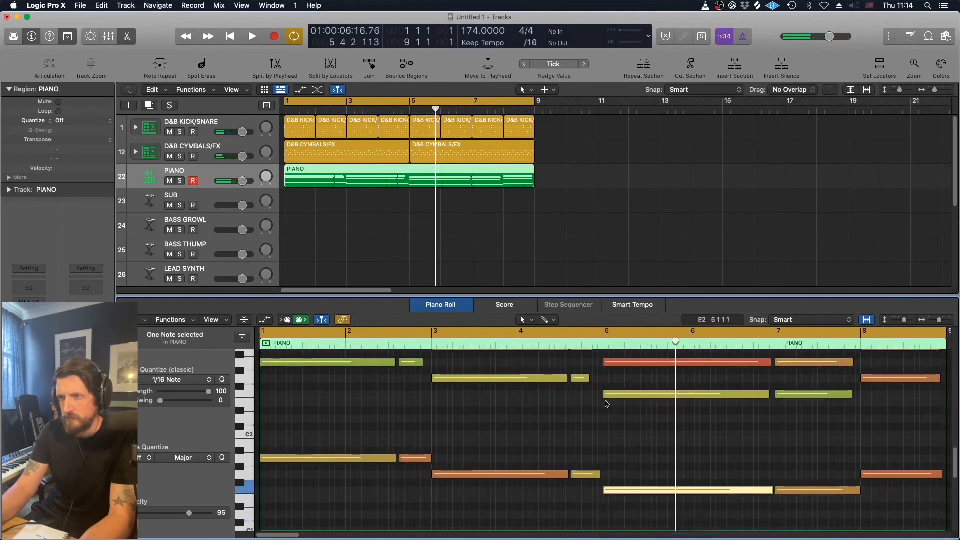
- Play the piano part from bar 5 to the end, then deselect the region and return to the start
double_click(595, 335)
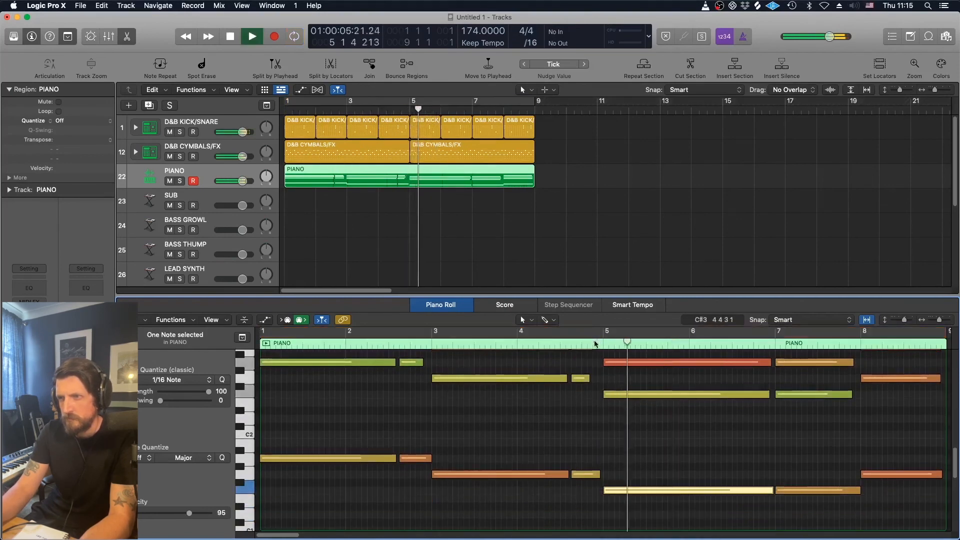
left_click(598, 332)
scroll(634, 368, "right", 4)
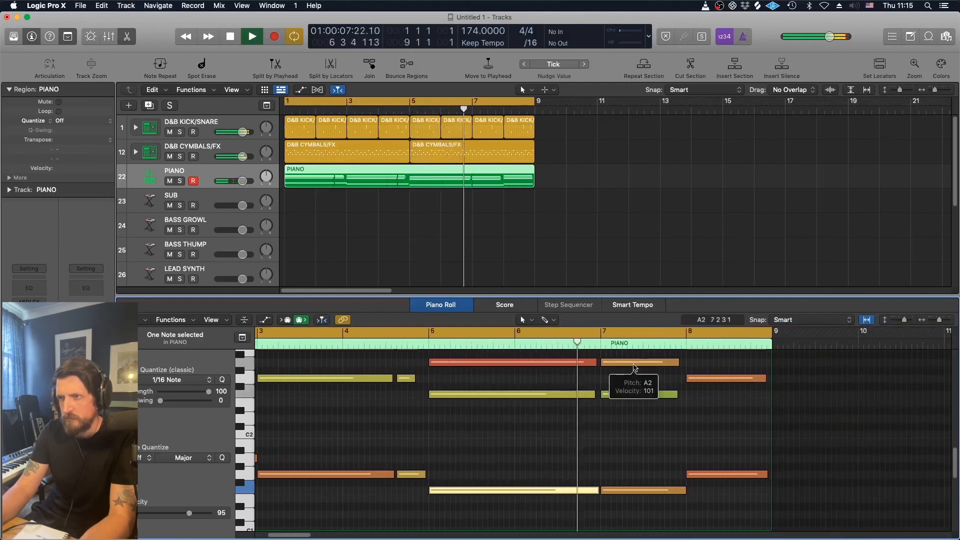
scroll(634, 368, "right", 2)
scroll(634, 368, "up", 4)
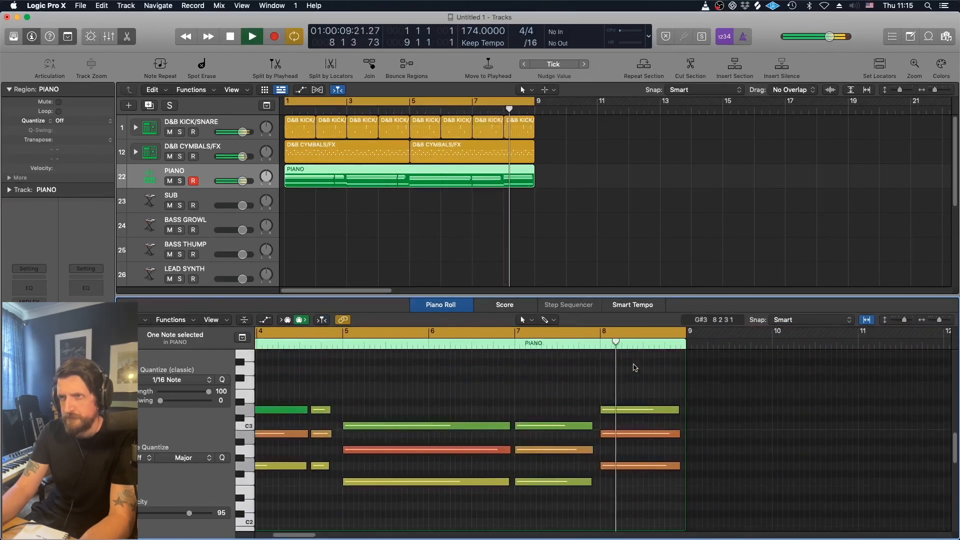
key("space")
left_click(388, 242)
key("Return")
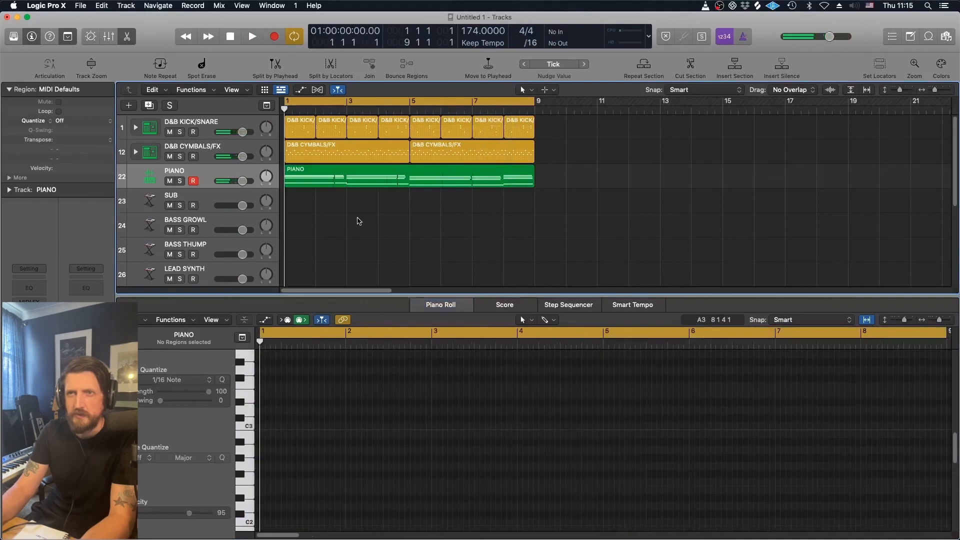